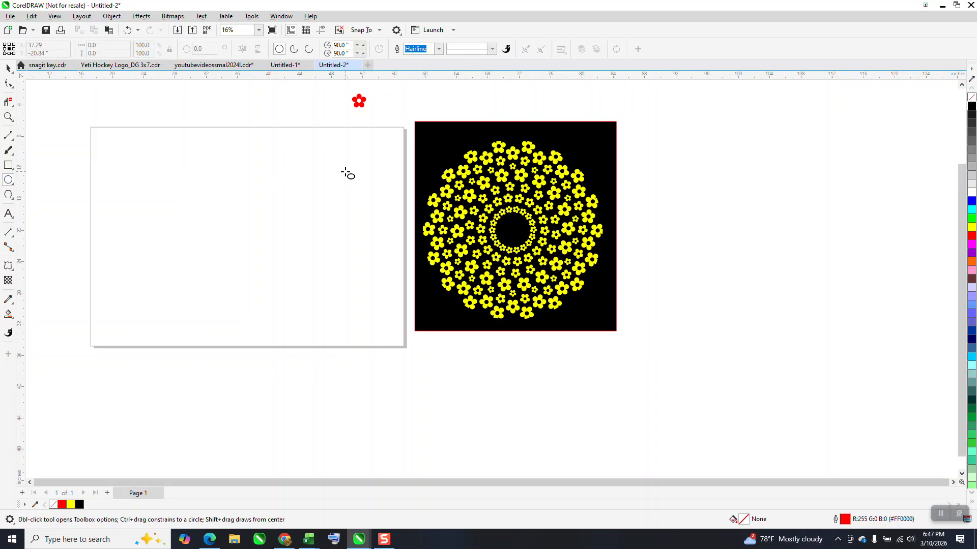
- Draw a circle about 22.69 inches wide and a vertical line about 30.76 inches long, both centred on the page
drag(356, 163, 173, 267)
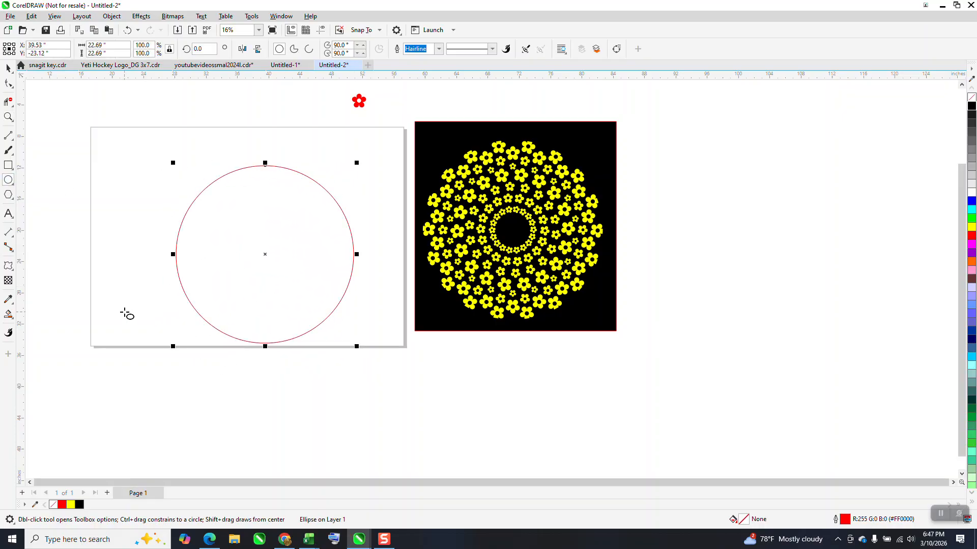
key(p)
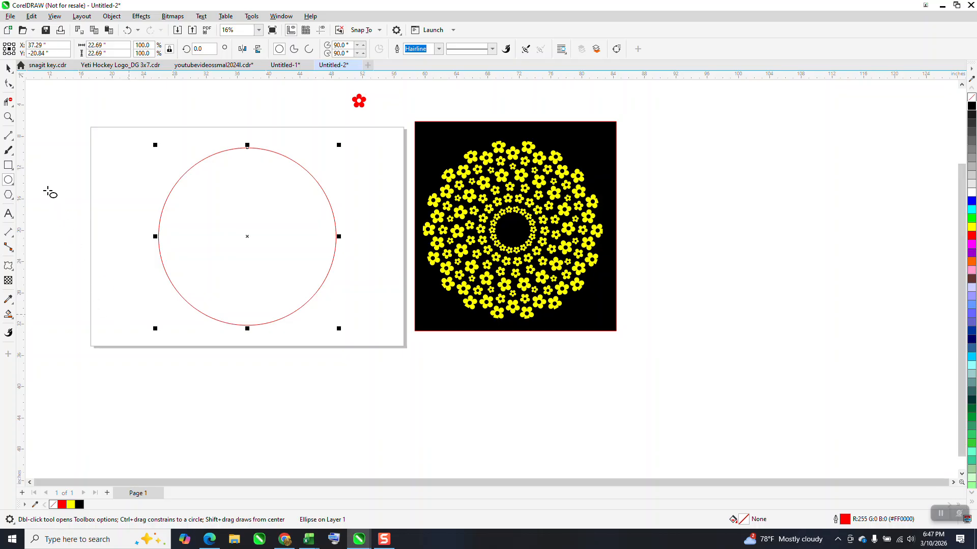
click(8, 135)
drag(123, 113, 123, 361)
key(p)
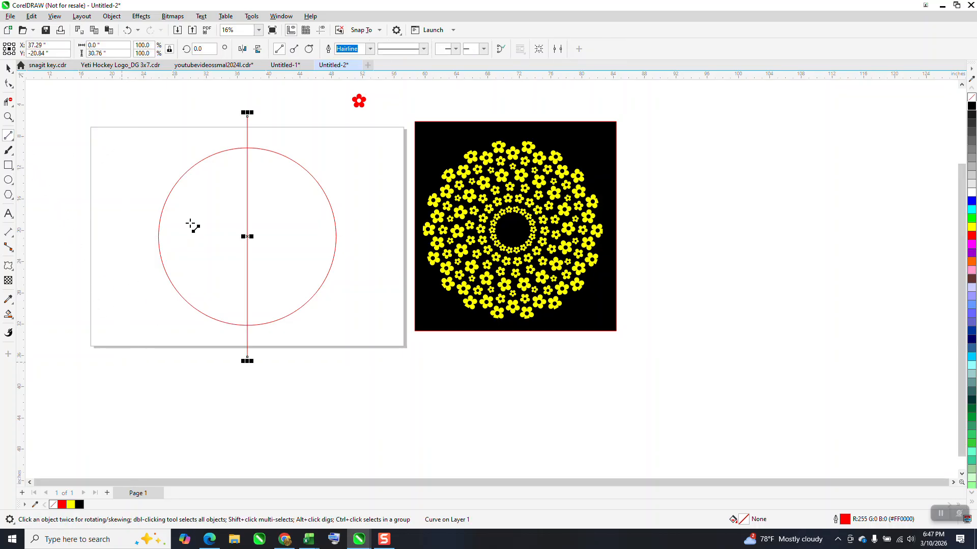
- Rotate the vertical line by 10 degrees and add a horizontally mirrored duplicate so the two lines cross at the circle's centre
click(205, 48)
text(10)
key(Return)
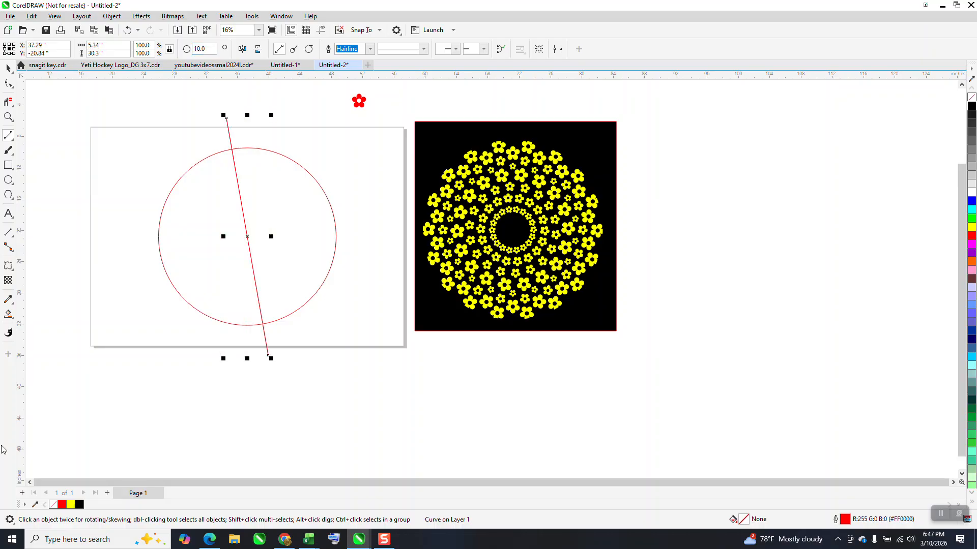
key(KP_Add)
click(242, 51)
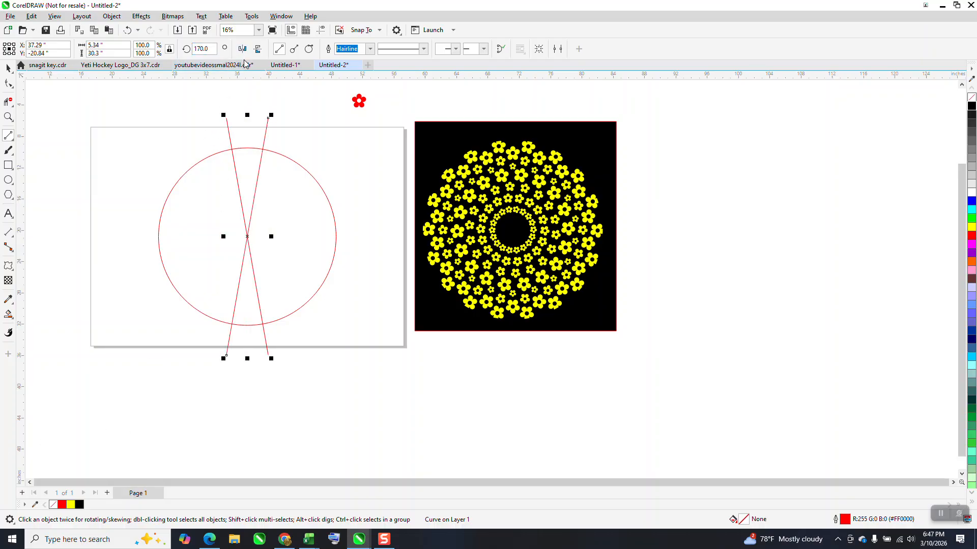
- Move the red flower onto the right-hand guide line, just inside the top of the circle
click(9, 70)
drag(355, 105, 275, 142)
click(8, 117)
drag(240, 104, 383, 219)
click(10, 70)
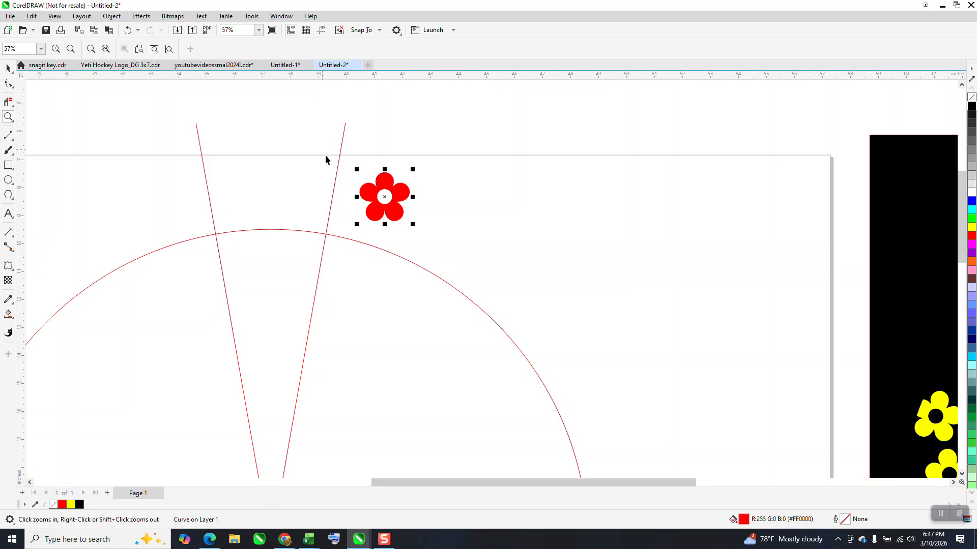
drag(384, 196, 321, 264)
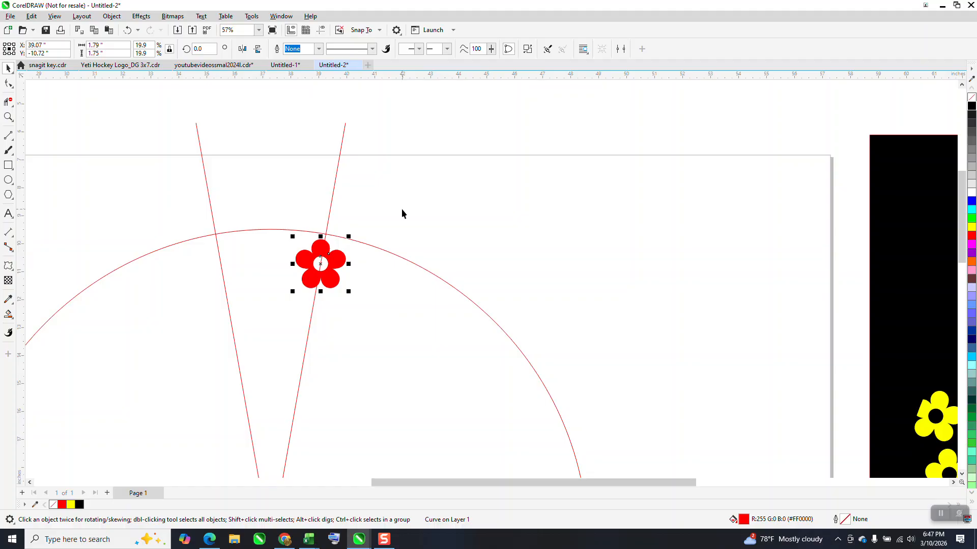
- Create a copy of the flower rotated 20 degrees around the circle's centre, landing on the left-hand guide line
click(198, 48)
text(20)
key(Return)
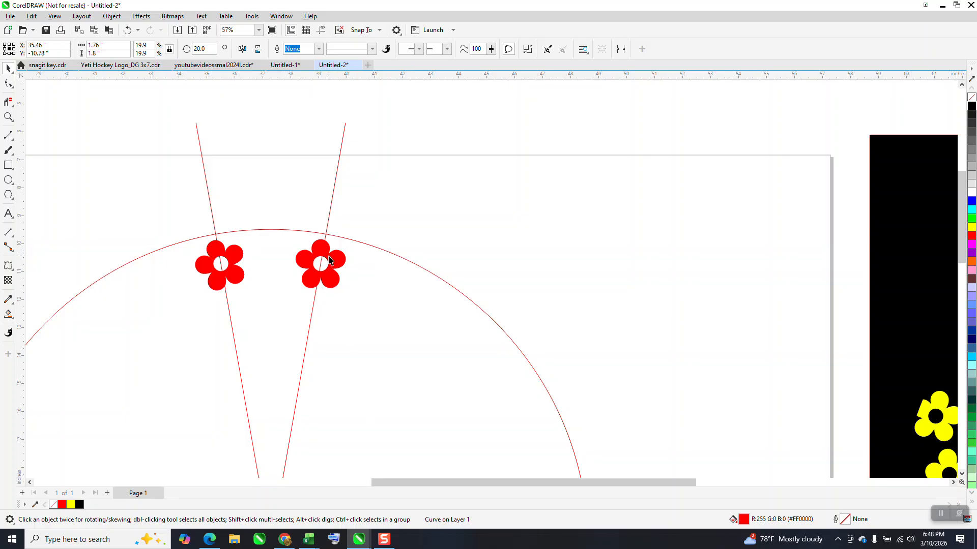
- Place a smaller copy of the flower, about 1.33 inches wide, between the two large flowers
click(330, 259)
drag(383, 216, 282, 375)
drag(348, 237, 280, 279)
click(129, 30)
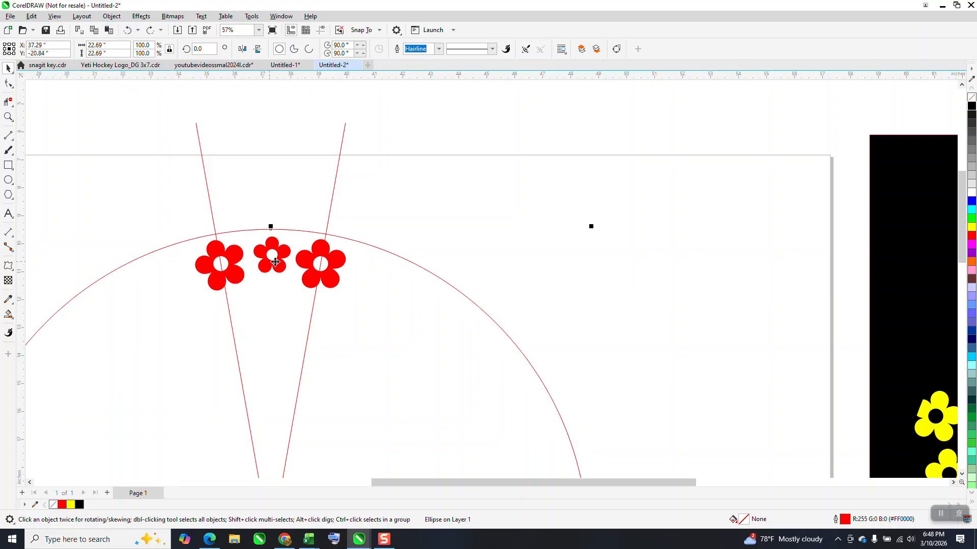
- Add a reduced copy of the right large flower, about 1.28 inches wide, below it on the right-hand guide line
click(329, 285)
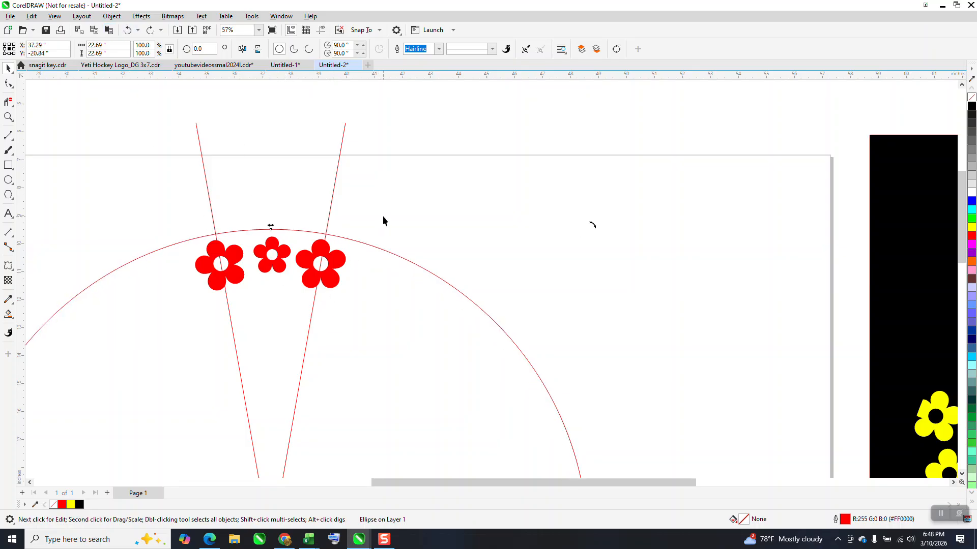
drag(299, 313, 300, 315)
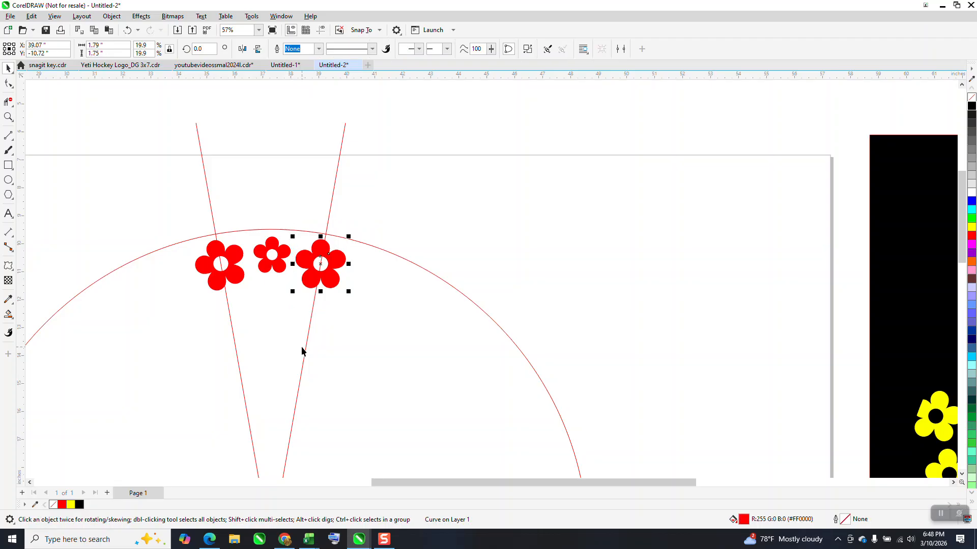
drag(321, 265, 312, 332)
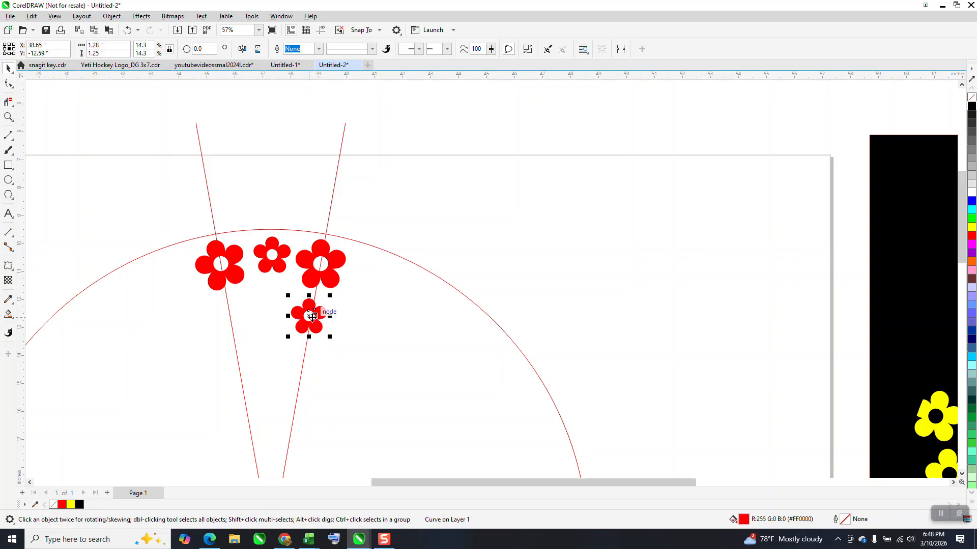
- Try repeating the reduced flower copy farther down the right-hand guide line, and delete that extra flower
key(ctrl+r)
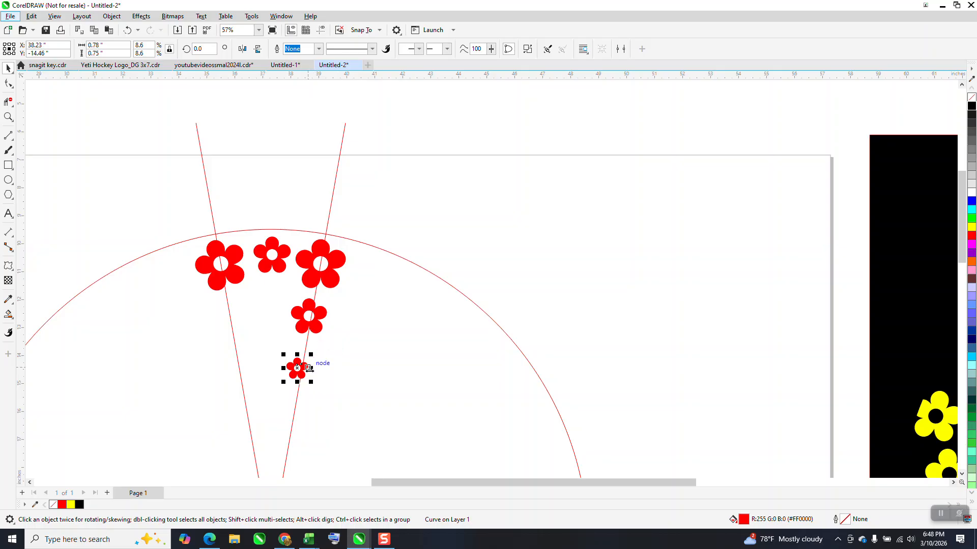
click(459, 216)
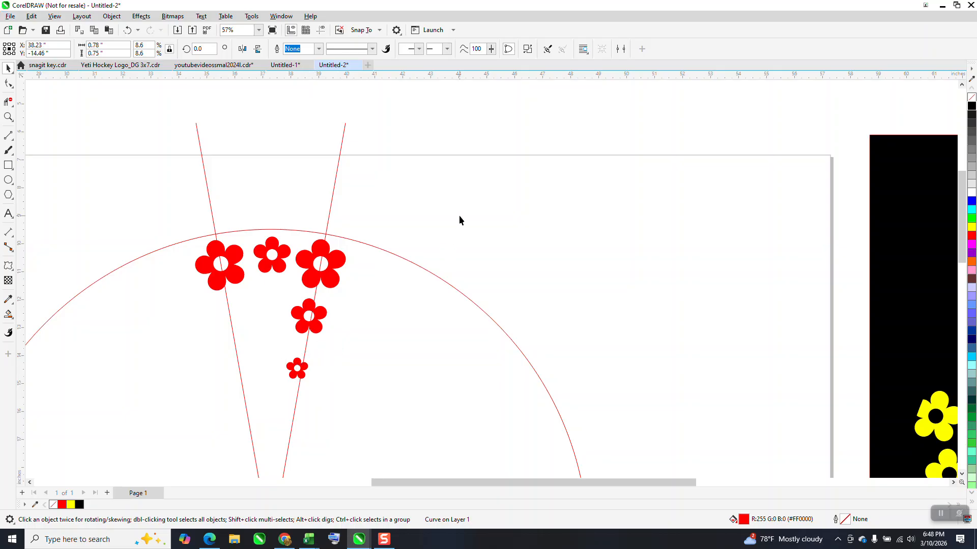
click(308, 372)
key(Delete)
- Try a copy of the reduced flower rotated 20 degrees around the circle's centre, and delete the copy
click(317, 330)
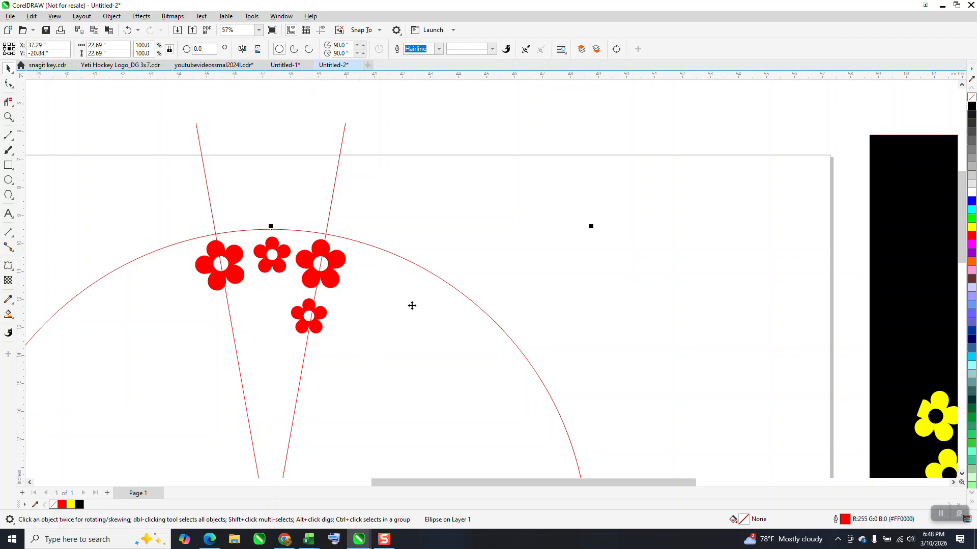
drag(269, 378, 268, 377)
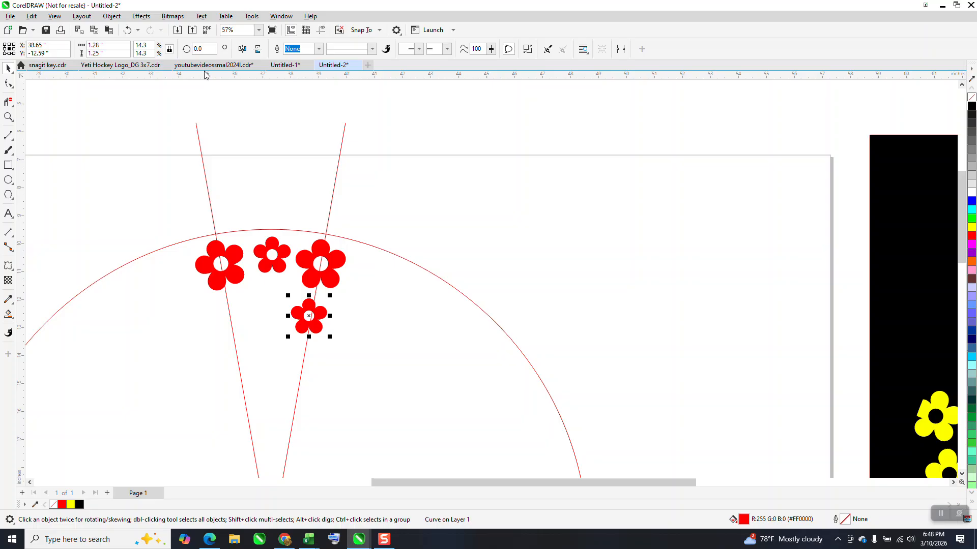
click(199, 48)
key(Return)
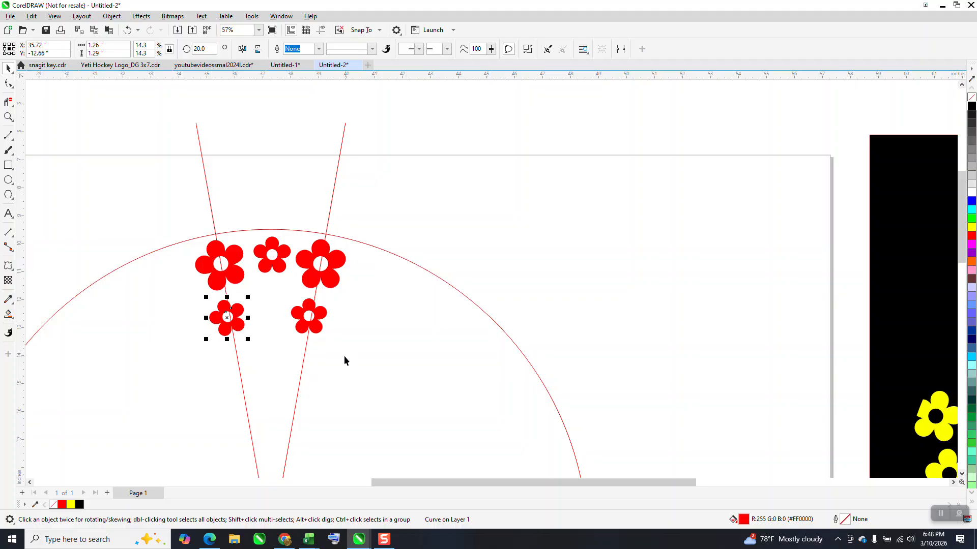
key(Delete)
- Shift the reduced flower slightly down the right-hand guide line and copy it rotated 20 degrees around the circle's centre
click(309, 331)
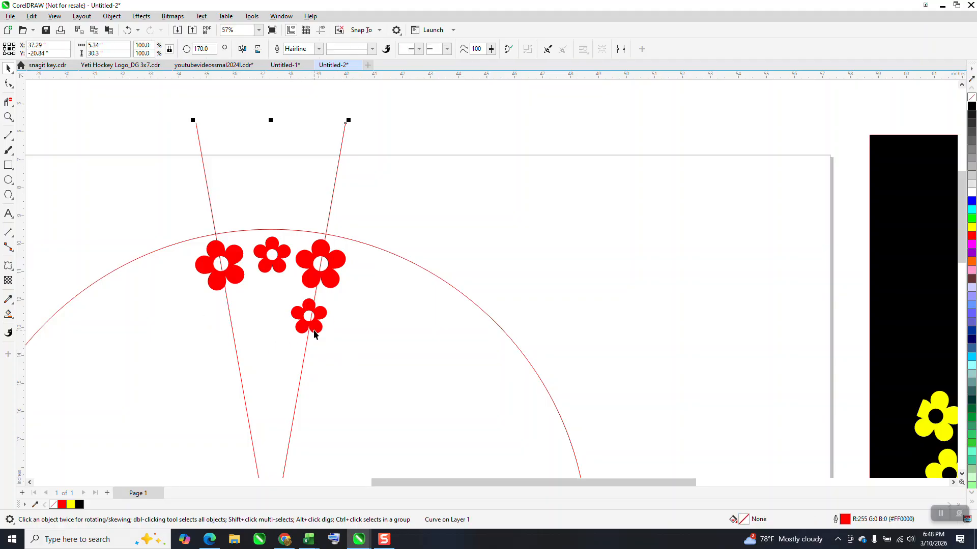
click(315, 332)
drag(269, 371, 269, 370)
drag(308, 319, 312, 324)
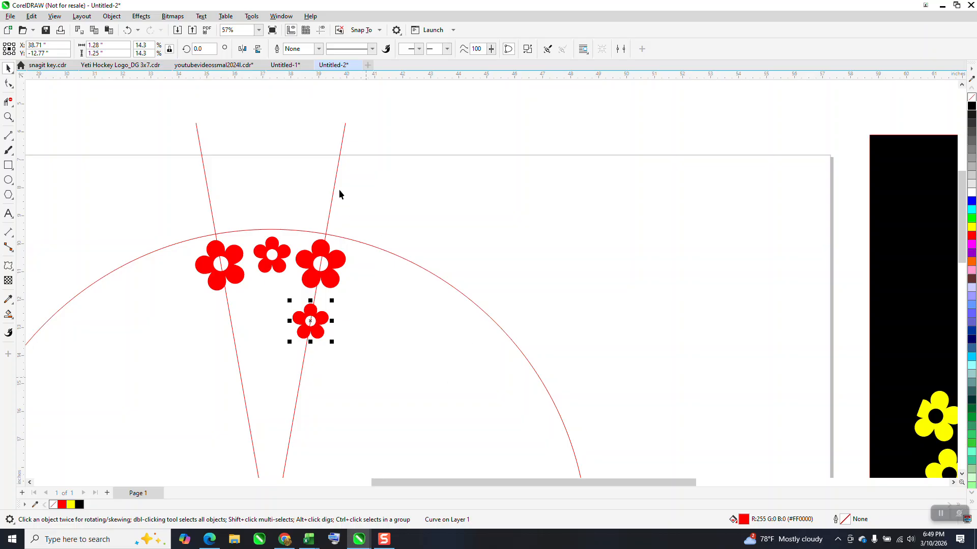
click(201, 48)
text(20)
key(Return)
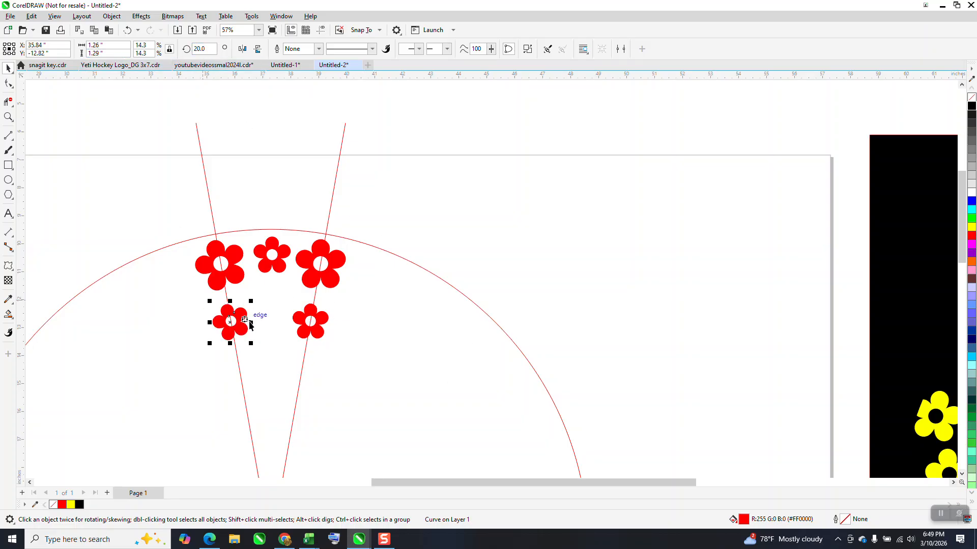
- Place three more copies of the small middle flower down the wedge, with the lowest one centred on the right-hand guide line
click(282, 272)
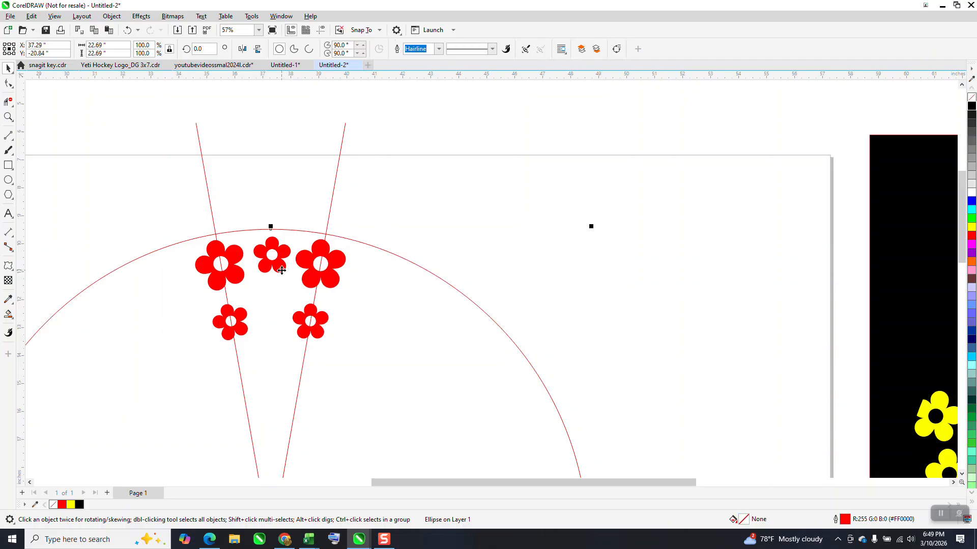
click(264, 248)
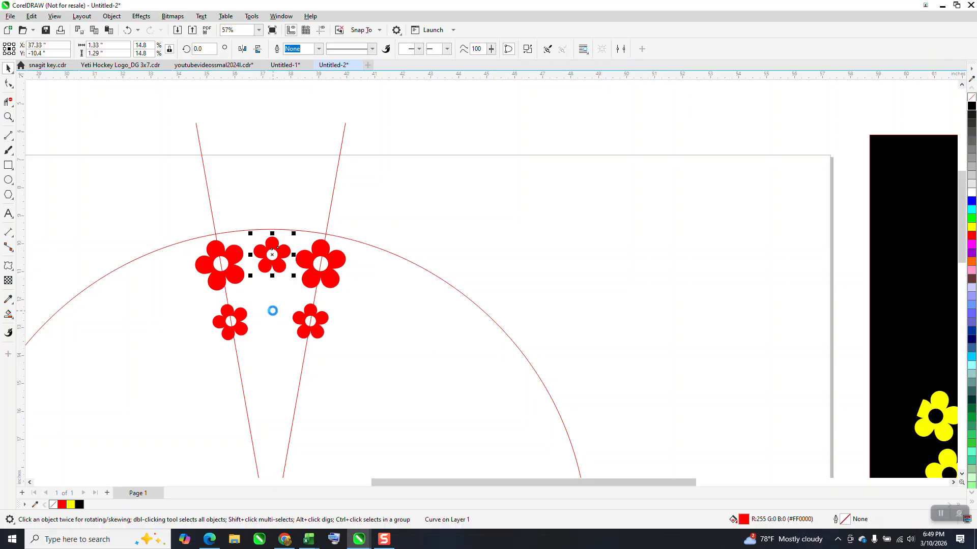
drag(265, 258, 270, 308)
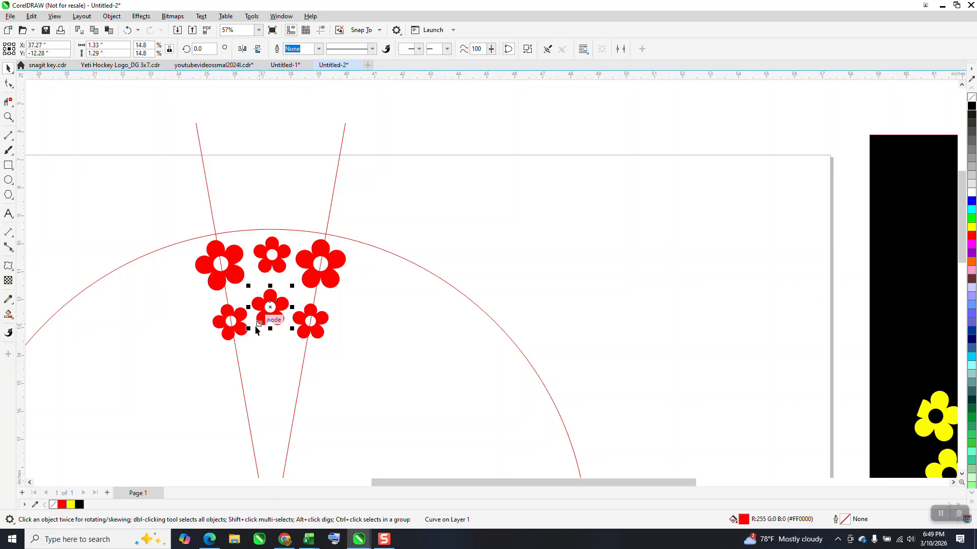
key(ctrl+r)
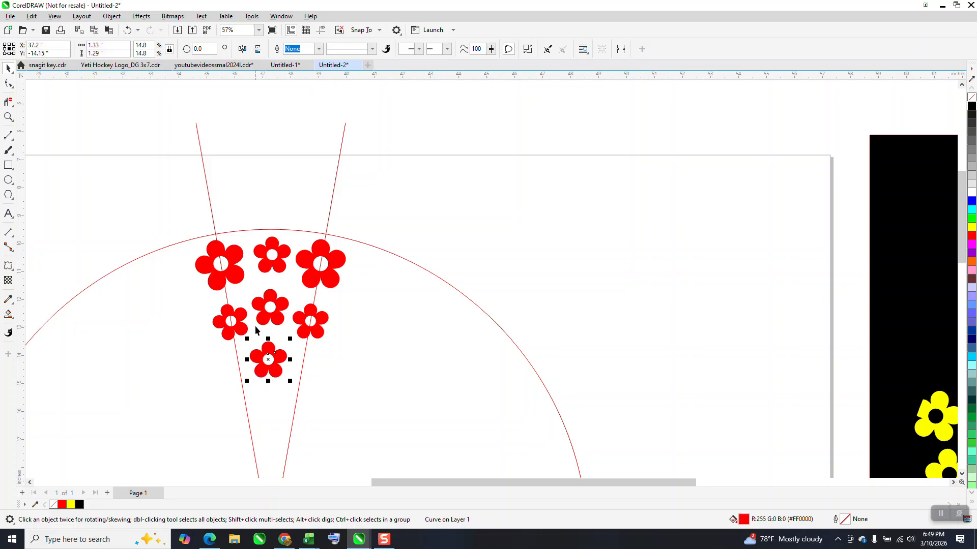
drag(269, 359, 280, 361)
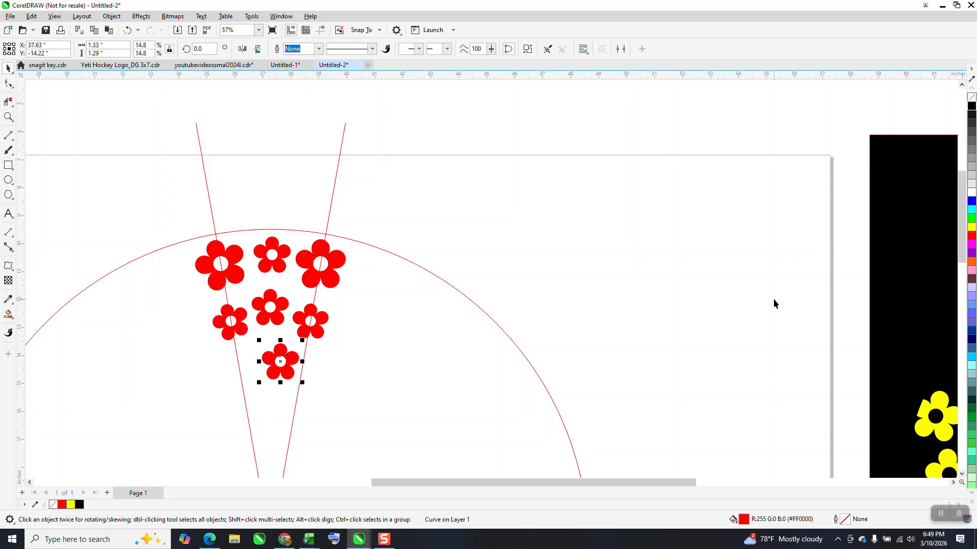
key(ctrl+r)
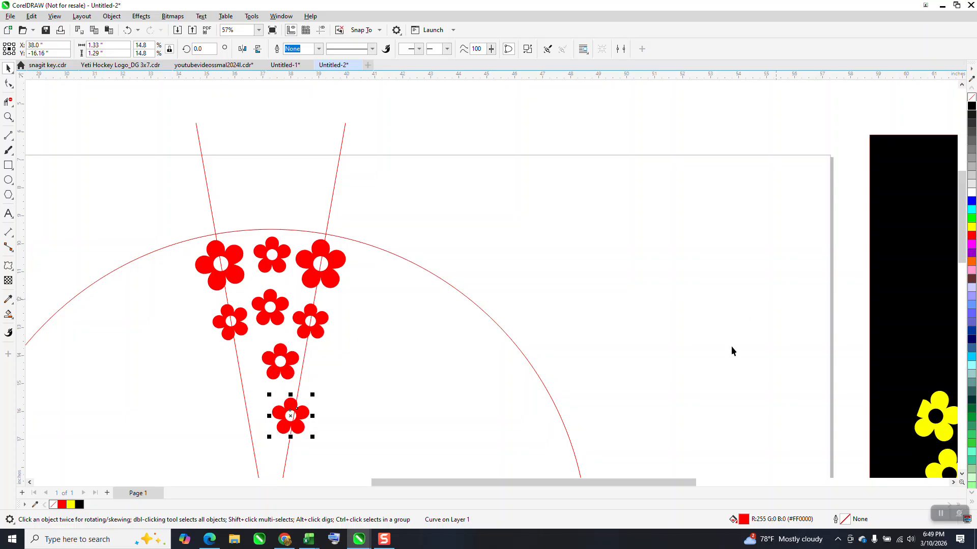
drag(303, 417, 297, 405)
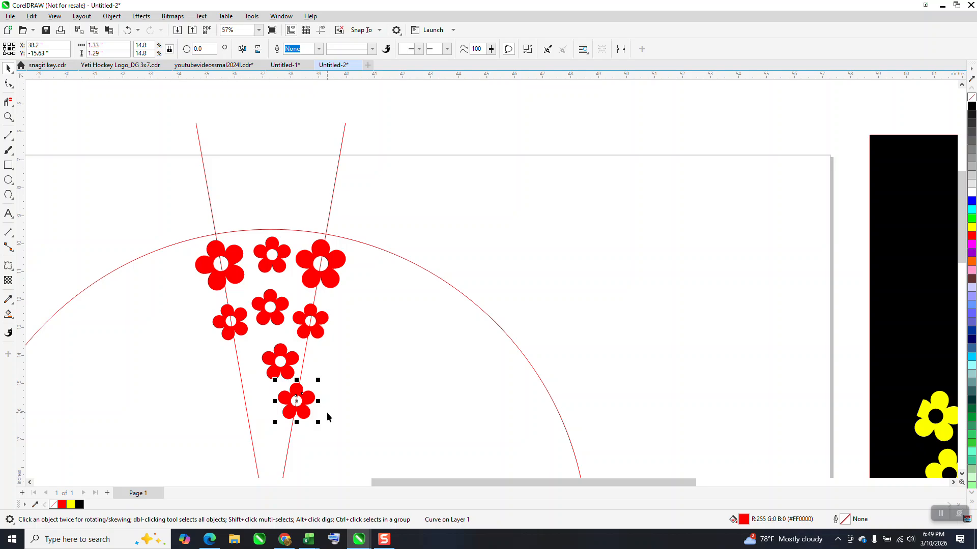
- Try repeating the flower copy once more below the lowest flower, and discard the extra one
key(ctrl+r)
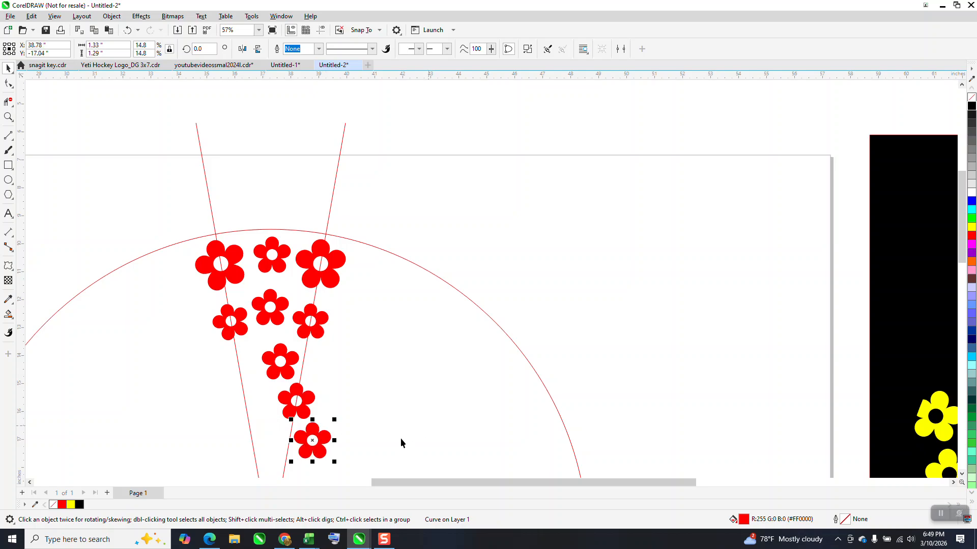
key(Escape)
drag(521, 324, 281, 462)
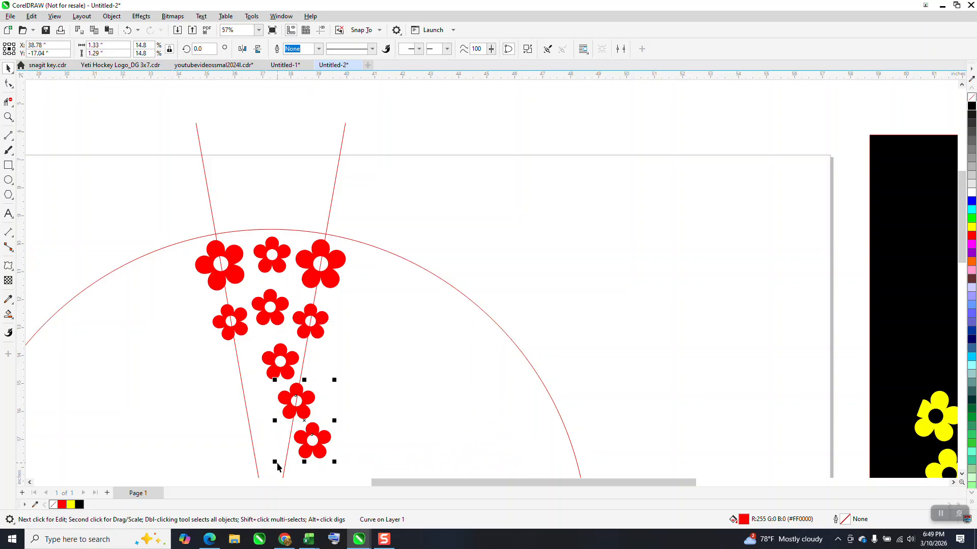
click(647, 328)
- Copy the lowest flower on the right-hand guide line, rotated 20 degrees around the circle's centre onto the left-hand line
scroll(627, 337, down, 1)
drag(411, 444, 371, 447)
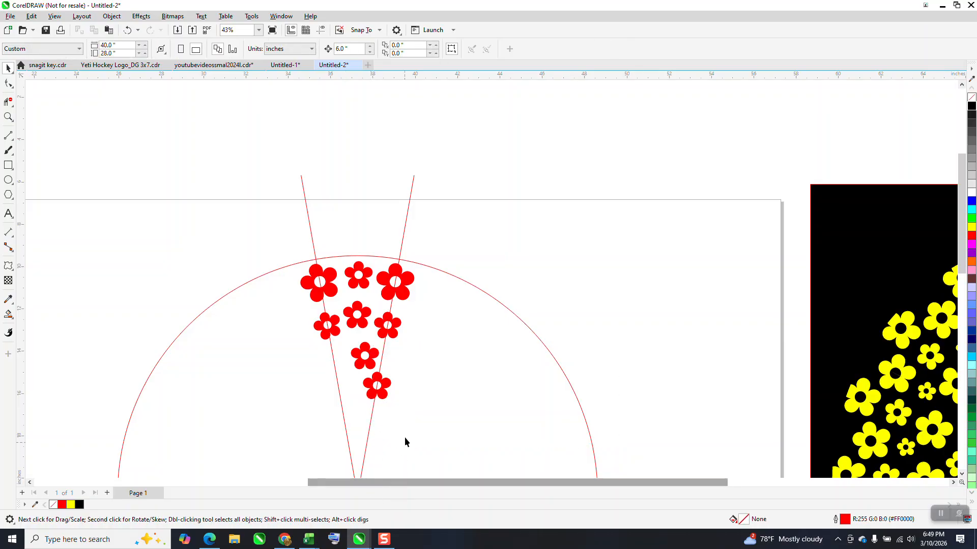
drag(400, 428, 387, 398)
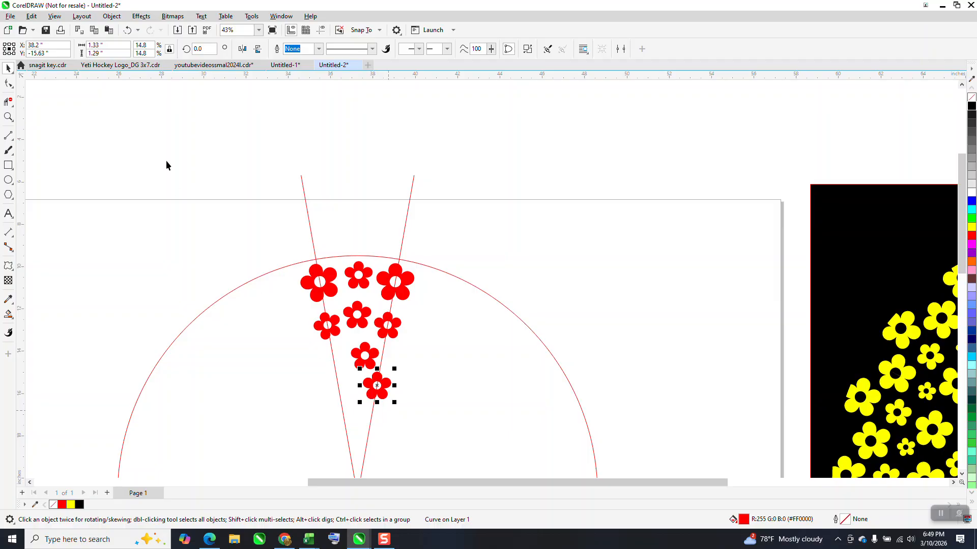
click(198, 49)
text(20)
key(Return)
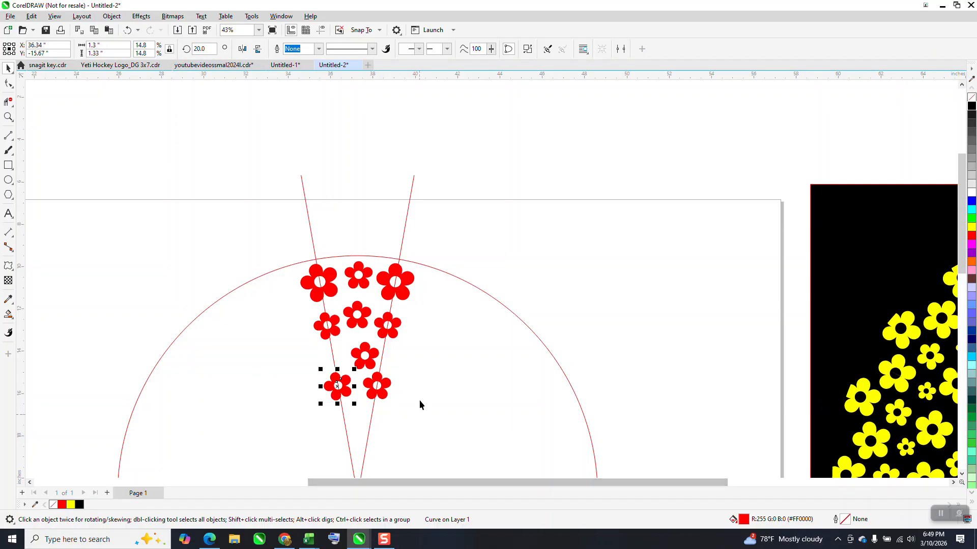
- Add a copy of the lower middle flower near the wedge's point and a tiny one, about 0.62 inches wide, just above it
click(373, 361)
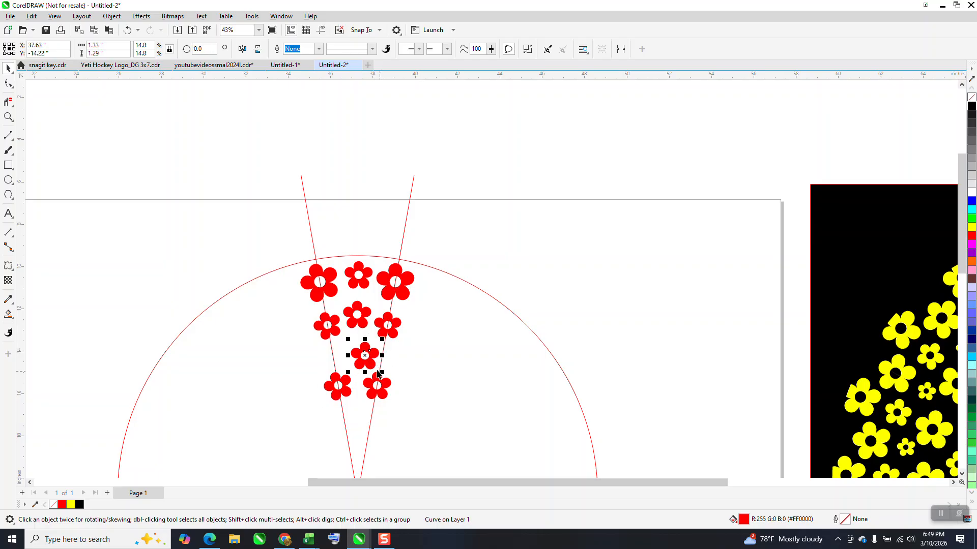
drag(362, 368, 372, 401)
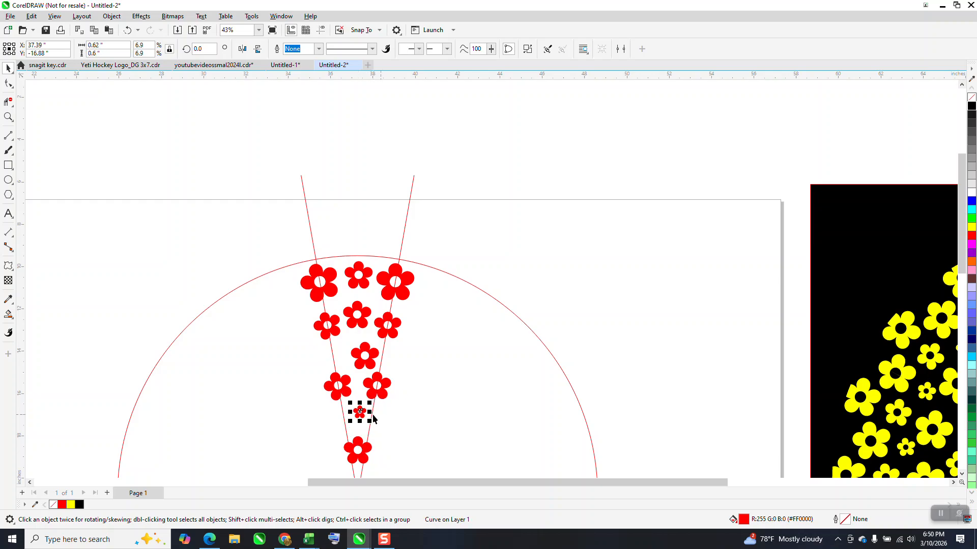
click(8, 117)
drag(335, 356, 419, 439)
scroll(360, 356, down, 5)
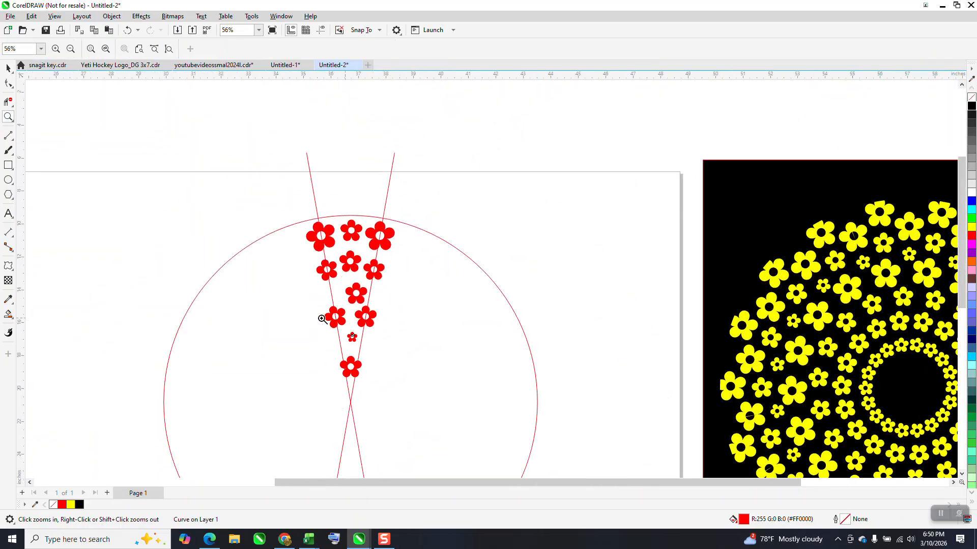
- Select all eleven flowers in the wedge, move them 12 inches to the right of the guide lines, and group them
click(8, 68)
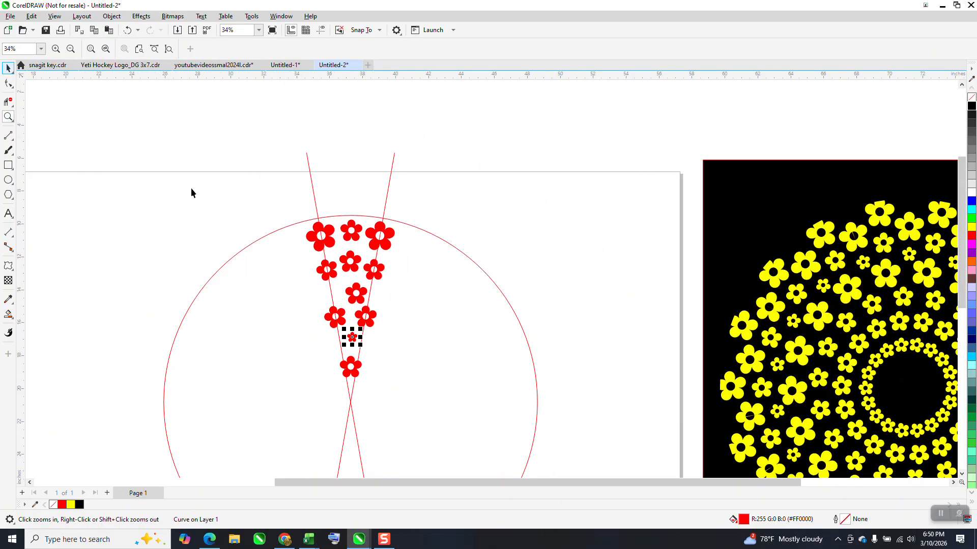
drag(271, 274, 408, 411)
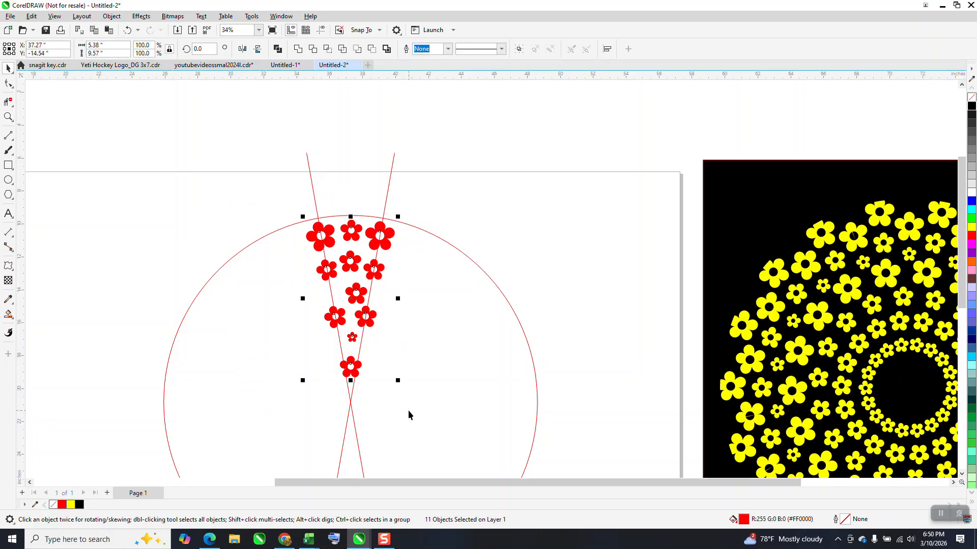
key(Right)
key(Right)
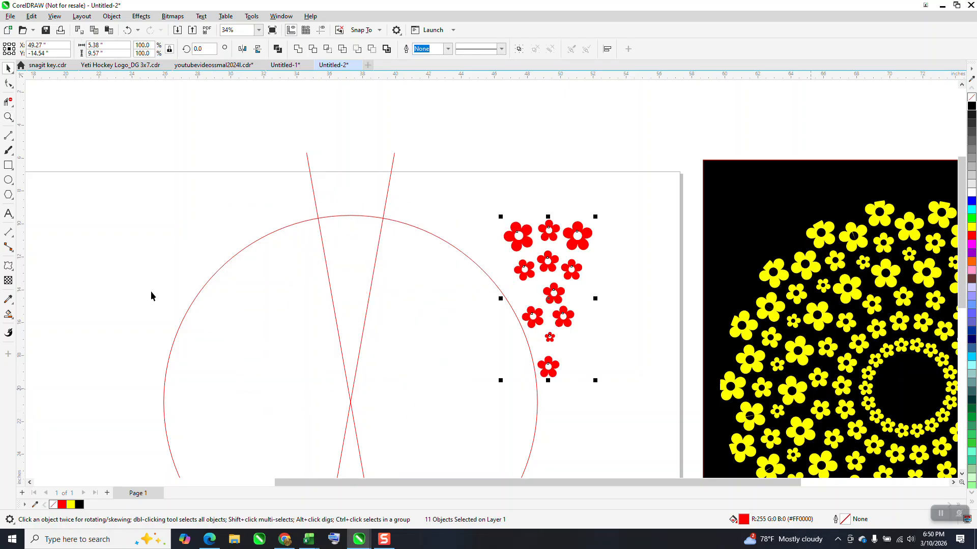
click(112, 16)
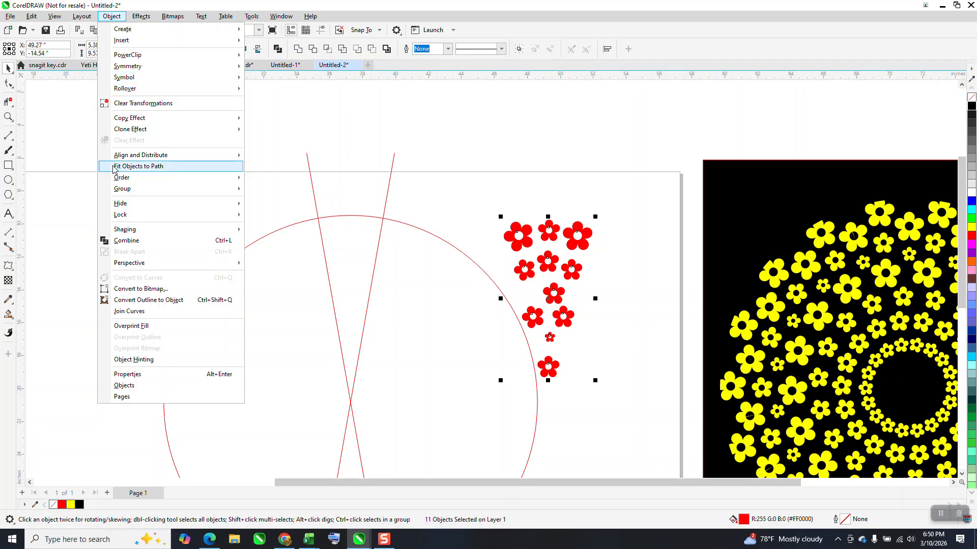
mouse_move(117, 192)
click(266, 191)
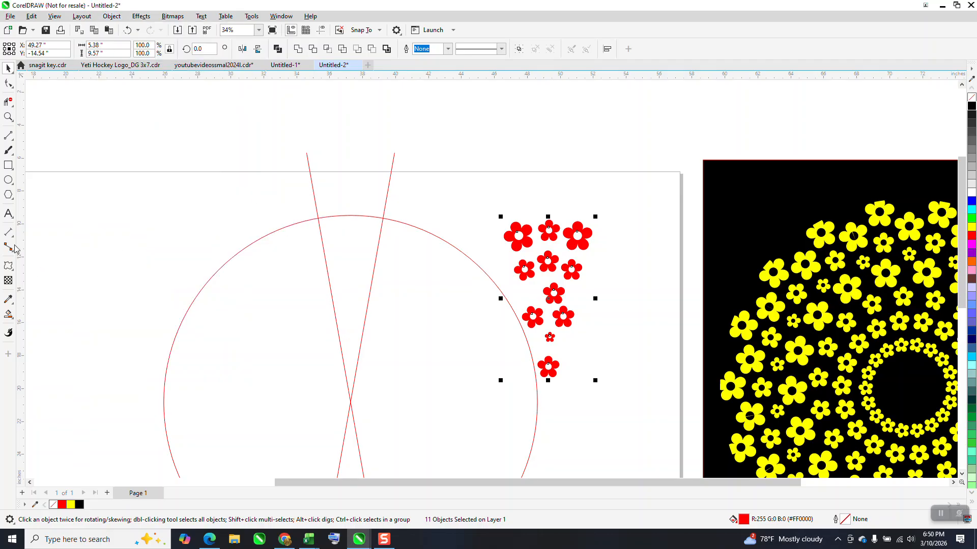
- Smart-fill the wedge between the guide lines and the circle in red, and move it 12 inches right onto the flower group
click(8, 315)
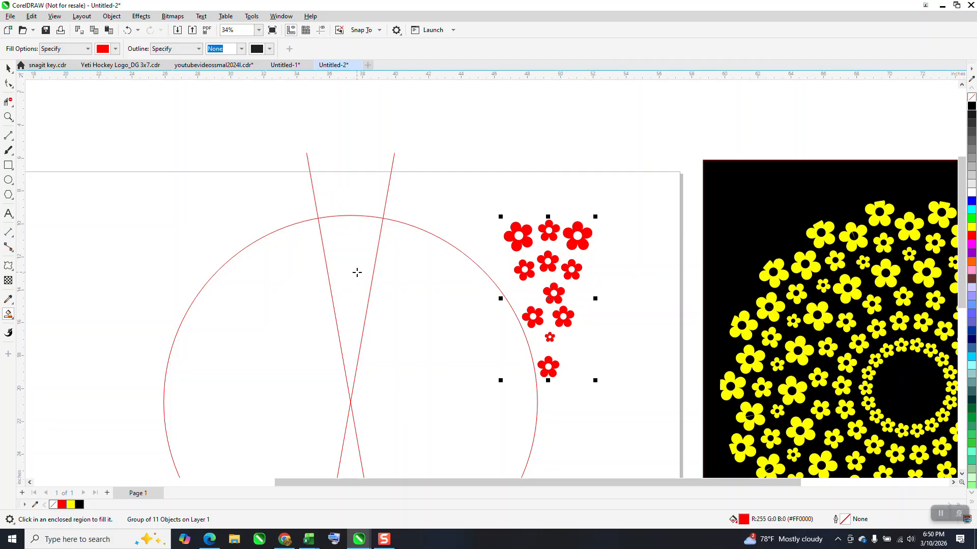
click(357, 272)
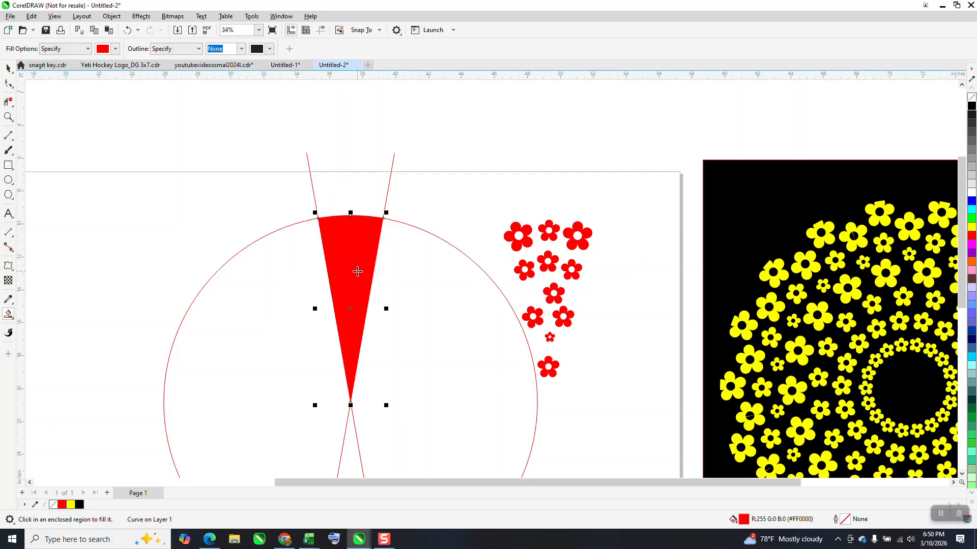
key(Right)
key(Right)
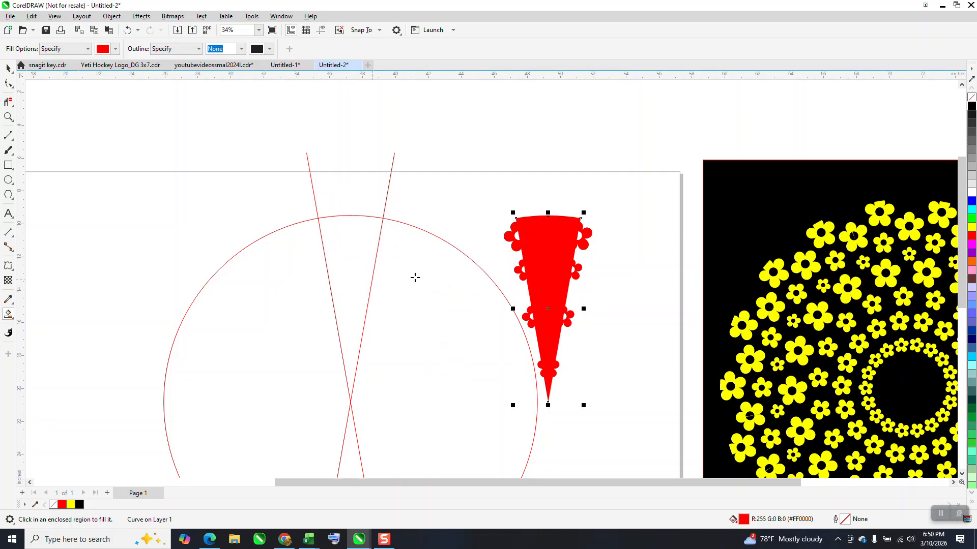
- Intersect the red wedge with the flower group, and move the wedge 24 inches left, clear of the flowers
click(8, 68)
drag(478, 183, 608, 410)
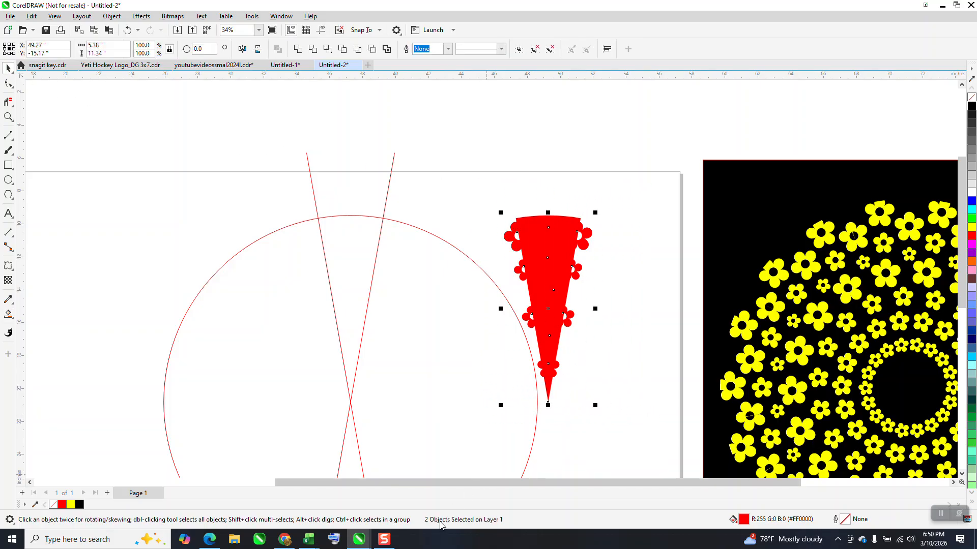
key(ctrl+g)
click(556, 154)
click(557, 220)
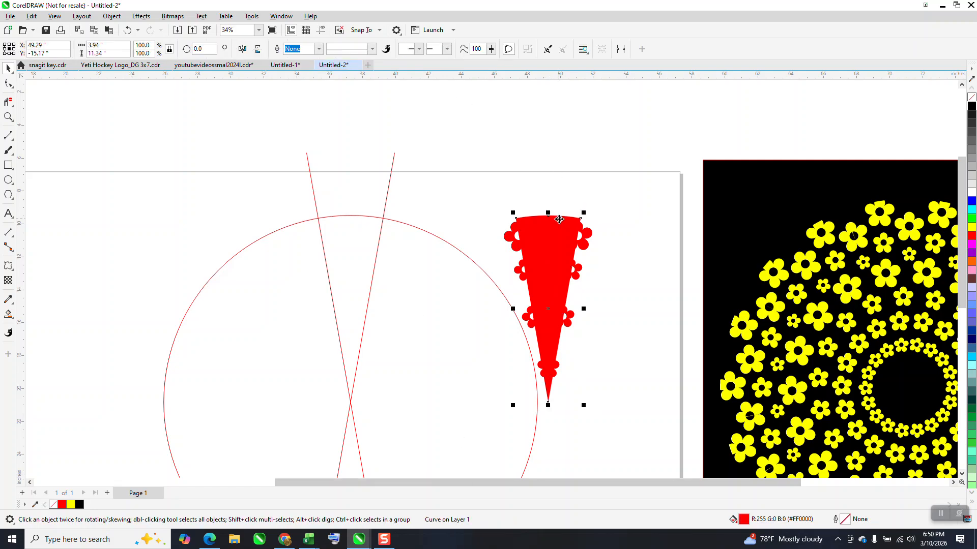
key(Left)
key(Left)
key(Left)
key(Left)
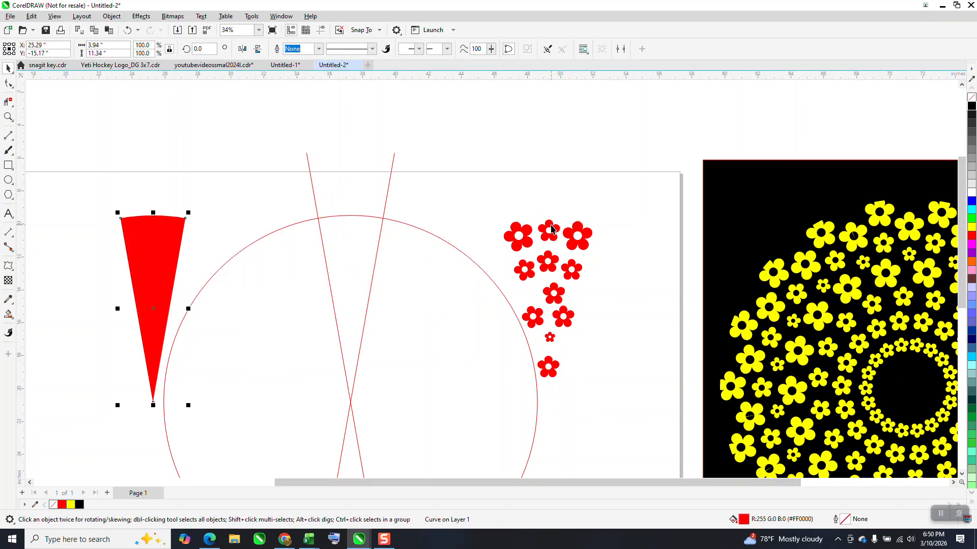
- Move the cropped flower copy 12 inches left, back between the two guide lines
click(550, 228)
key(Left)
key(Left)
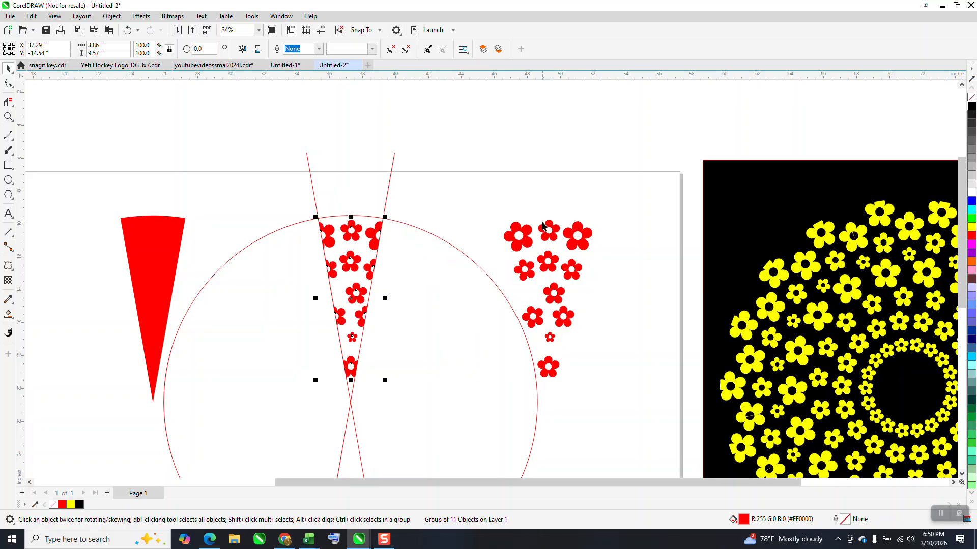
- Delete both guide lines, the construction circle and the red wedge, keeping the cropped and uncropped flower groups
click(390, 182)
key(Delete)
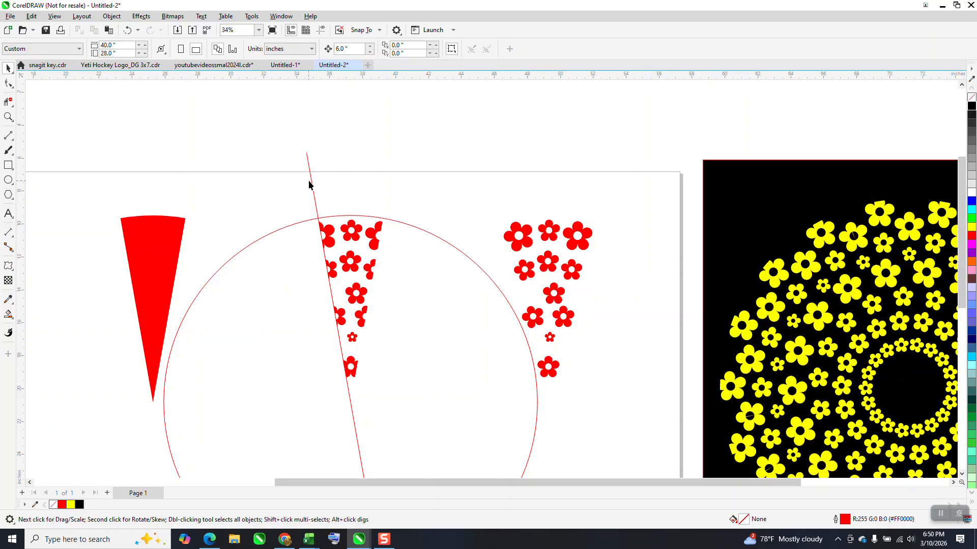
click(312, 184)
key(Delete)
click(421, 227)
key(Delete)
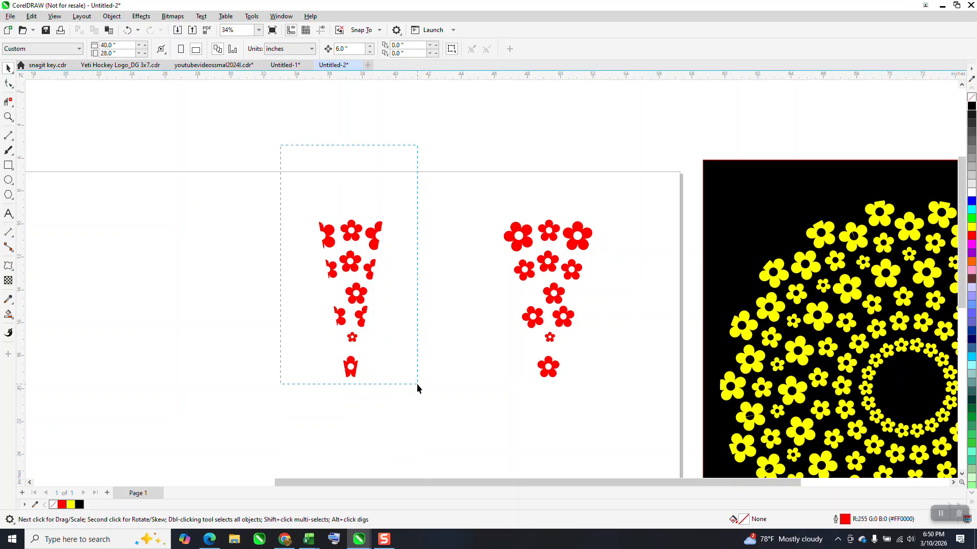
- Copy the cropped flower group around the former circle's centre in 20-degree rotations until the full ring is complete
drag(417, 384, 417, 384)
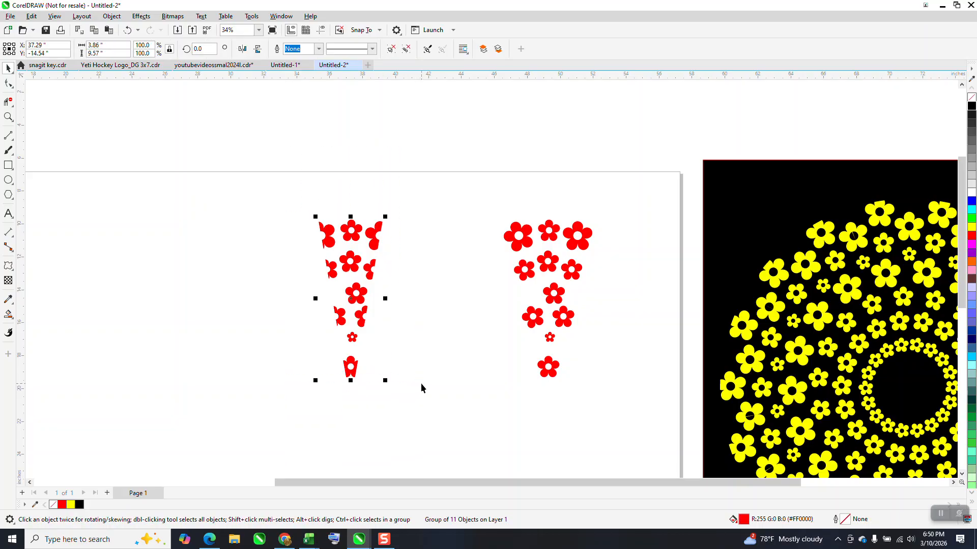
click(357, 307)
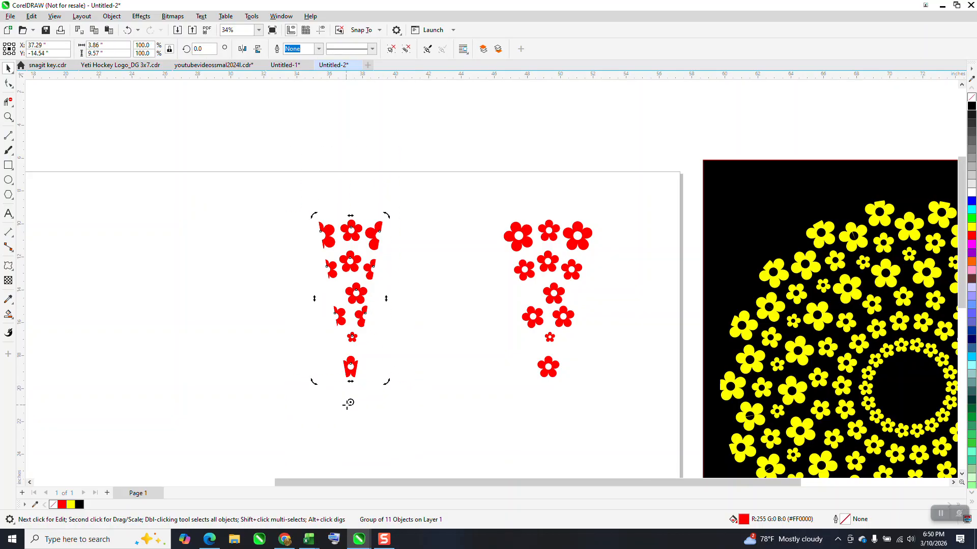
text(20)
key(Return)
key(ctrl+d)
key(ctrl+d)
key(ctrl+d)
key(ctrl+d)
key(ctrl+d)
key(ctrl+d)
key(ctrl+d)
key(ctrl+d)
key(ctrl+d)
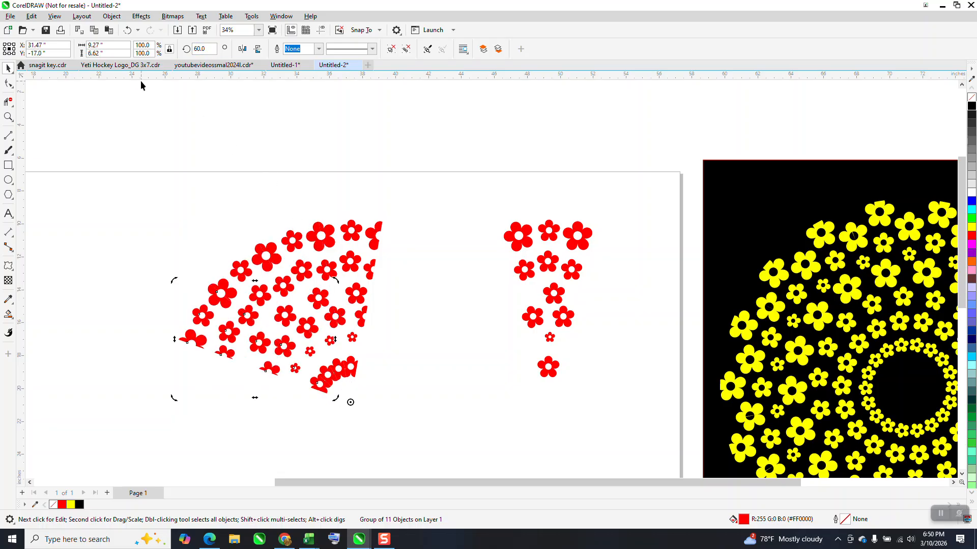
key(ctrl+d)
key(ctrl+d)
key(ctrl+d)
key(ctrl+d)
key(ctrl+d)
key(ctrl+d)
key(ctrl+d)
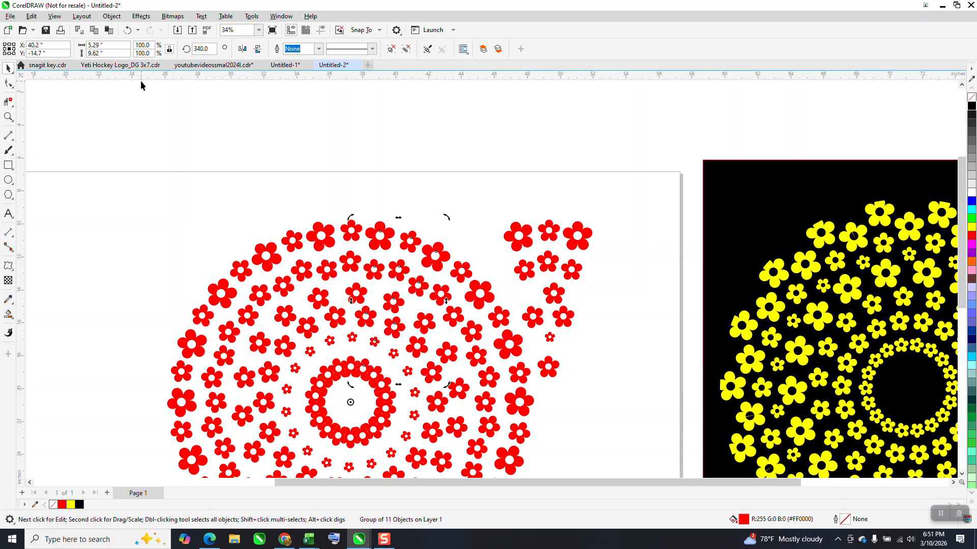
- Move the uncropped flower group up and clear of the mandala, and weld all eighteen rotated segments together
scroll(225, 176, down, 1)
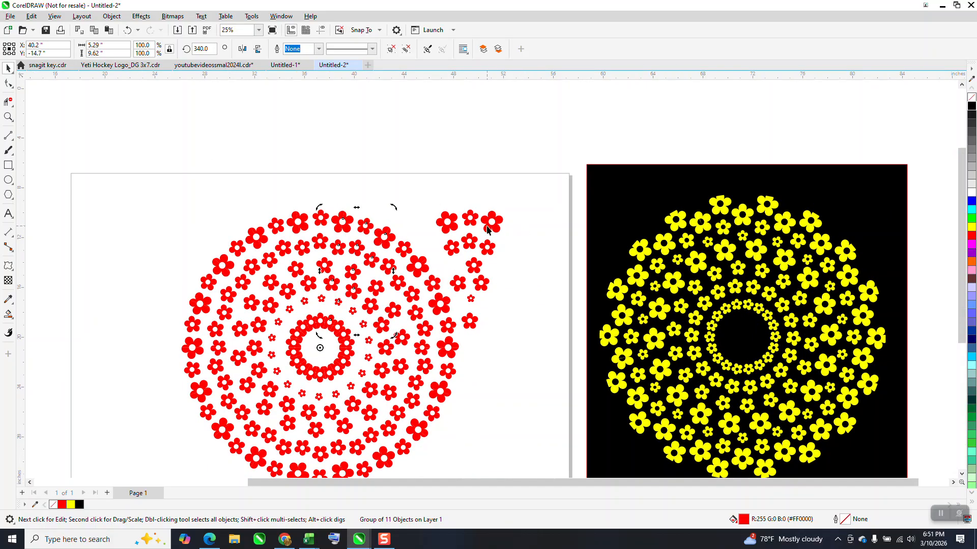
drag(487, 230, 534, 152)
scroll(370, 234, down, 1)
drag(184, 189, 470, 425)
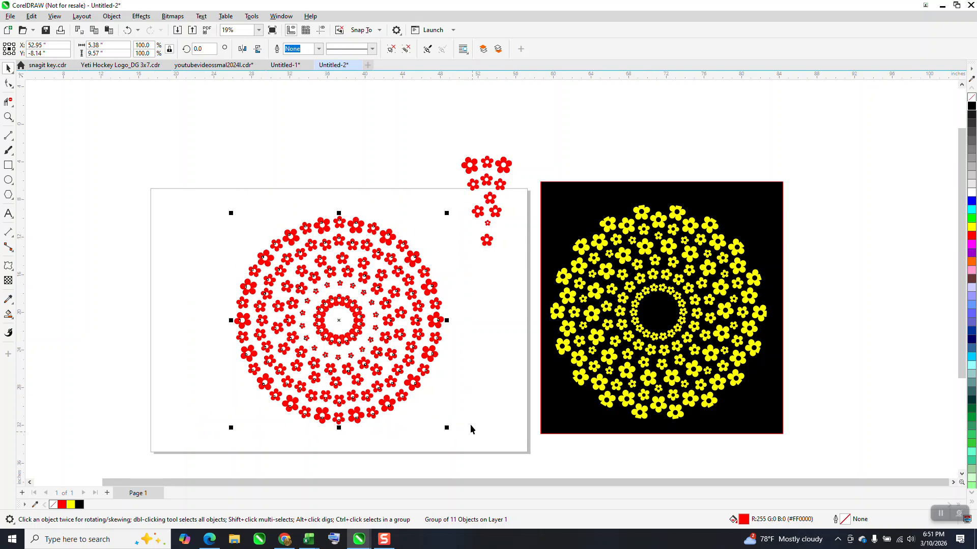
click(297, 49)
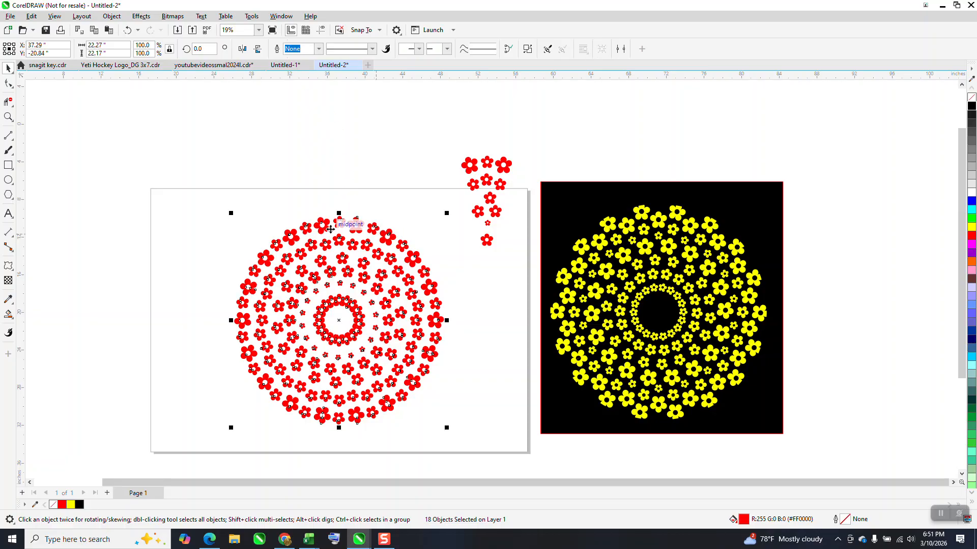
- Try the welded mandala with no fill and a black outline, and undo both changes
click(971, 98)
right_click(971, 106)
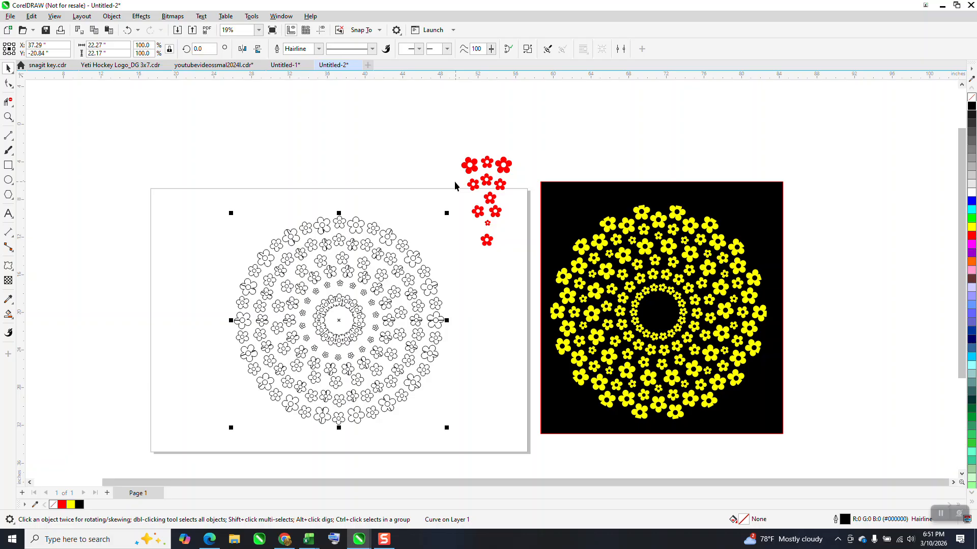
click(127, 32)
click(128, 31)
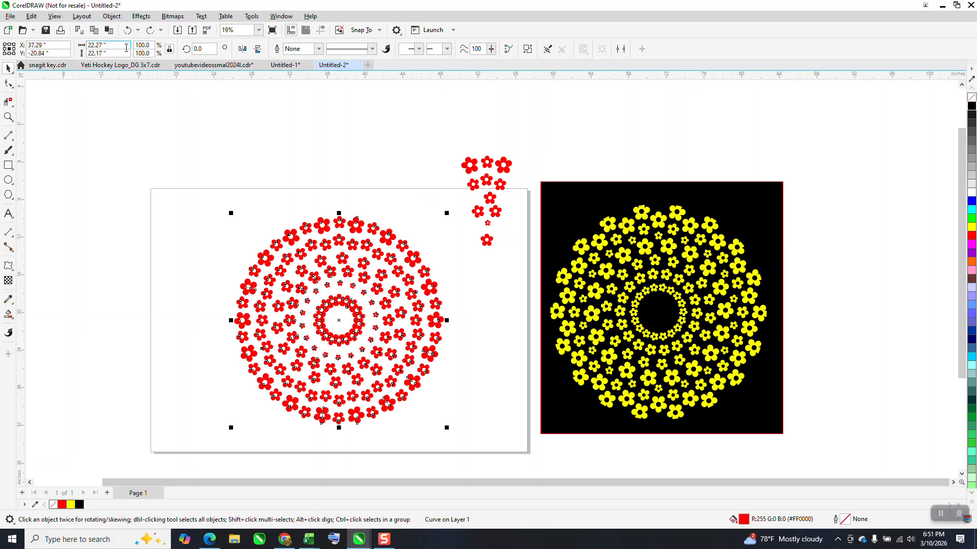
- Fill the welded mandala with yellow, move the black rectangle behind it, and inspect the flowers up close
click(971, 226)
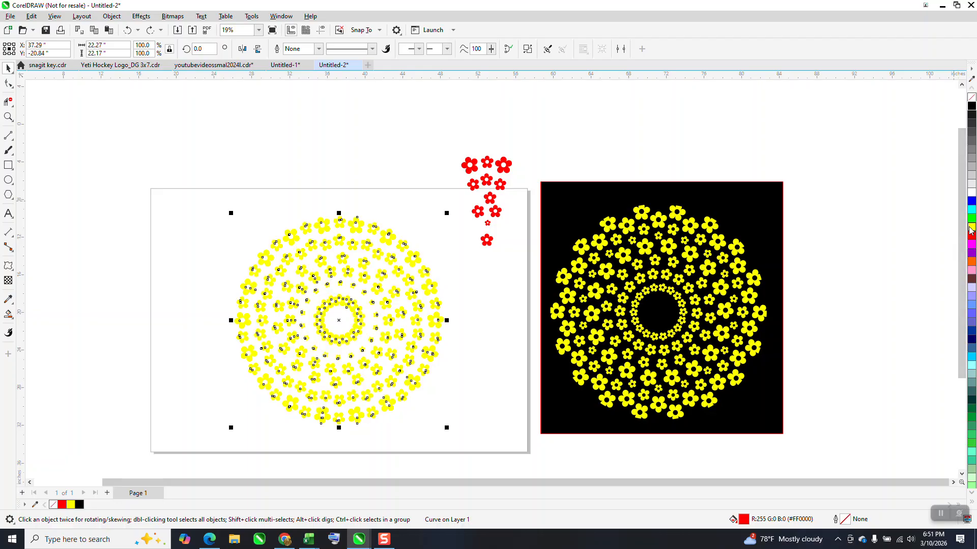
mouse_move(589, 226)
mouse_down()
mouse_move(488, 247)
mouse_move(272, 239)
mouse_move(261, 226)
mouse_move(432, 357)
mouse_up()
click(8, 117)
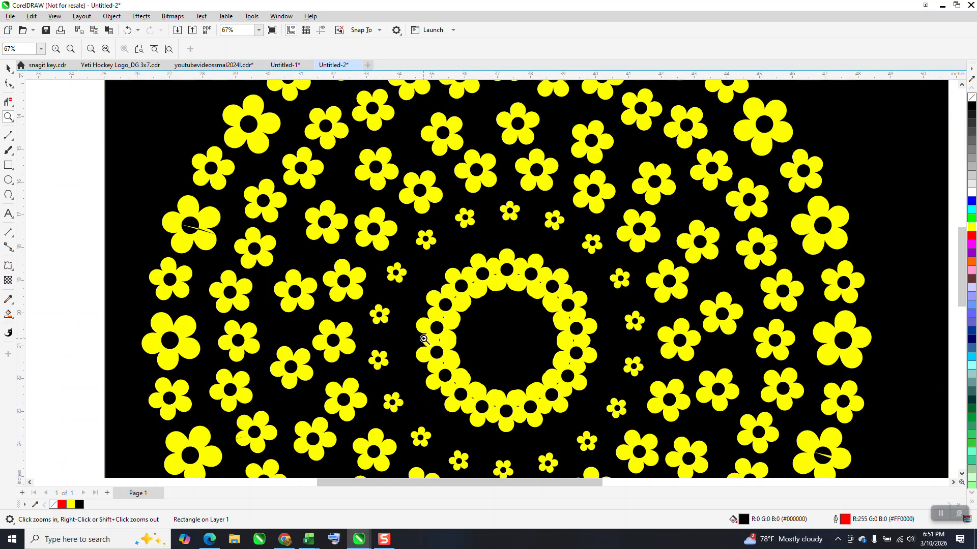
scroll(417, 334, down, 1)
scroll(413, 331, down, 1)
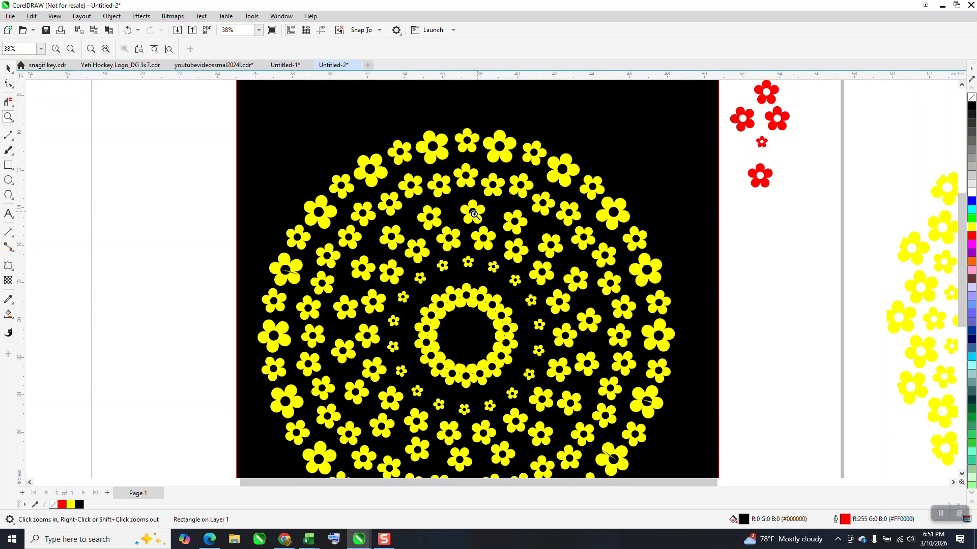
scroll(450, 237, down, 1)
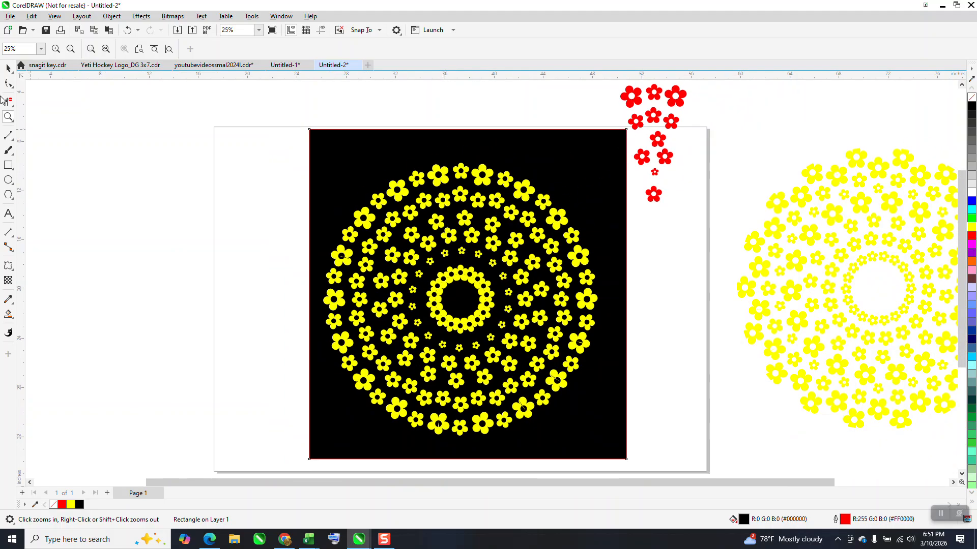
- Delete the leftover red flower group and remove the outline from the black rectangle
click(8, 69)
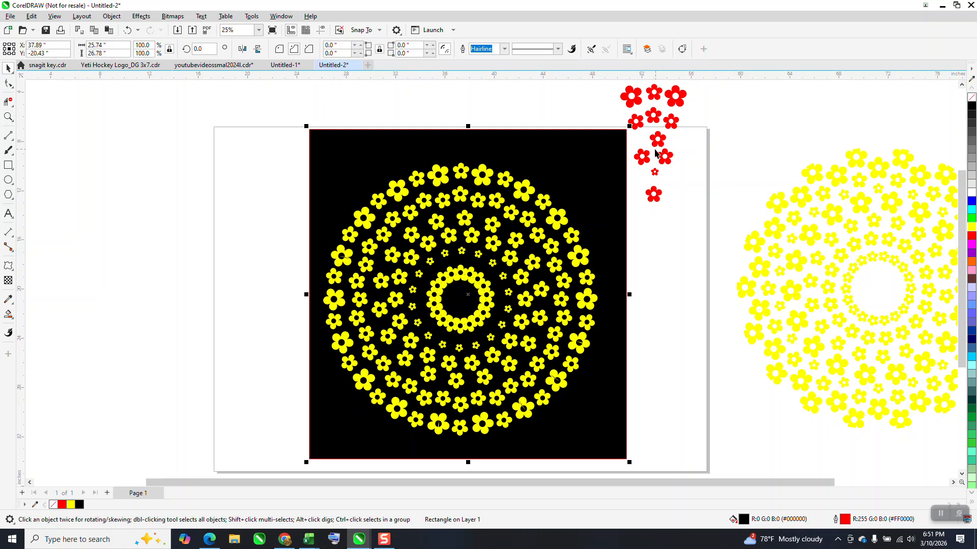
click(659, 140)
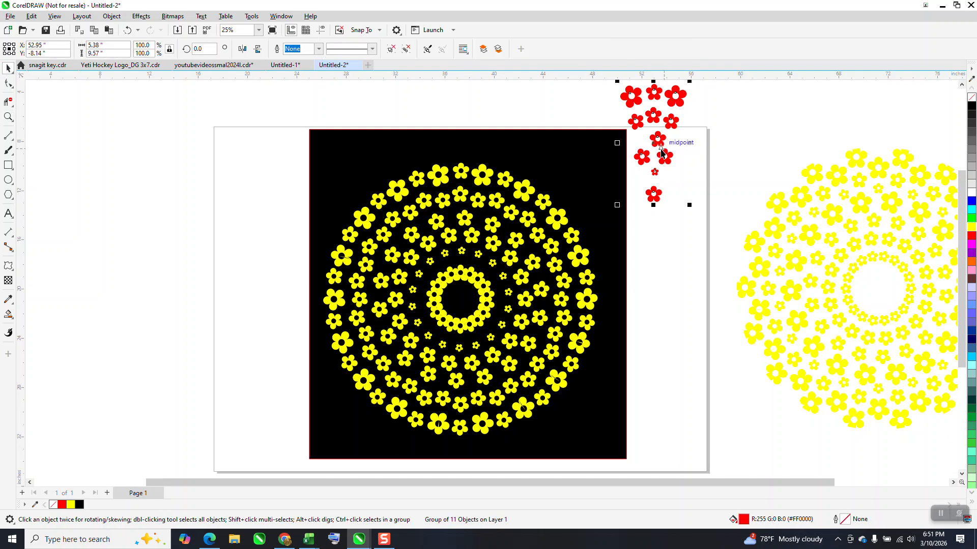
key(Delete)
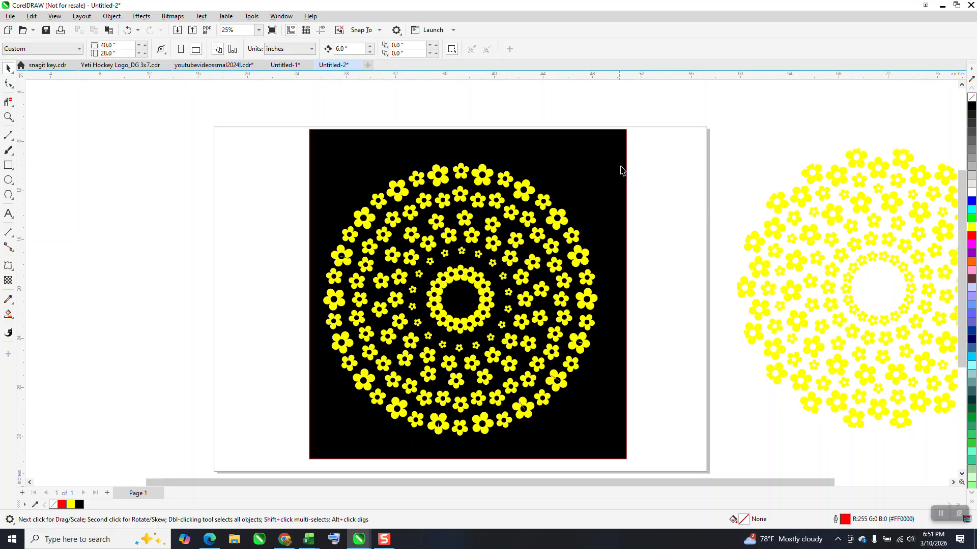
click(622, 171)
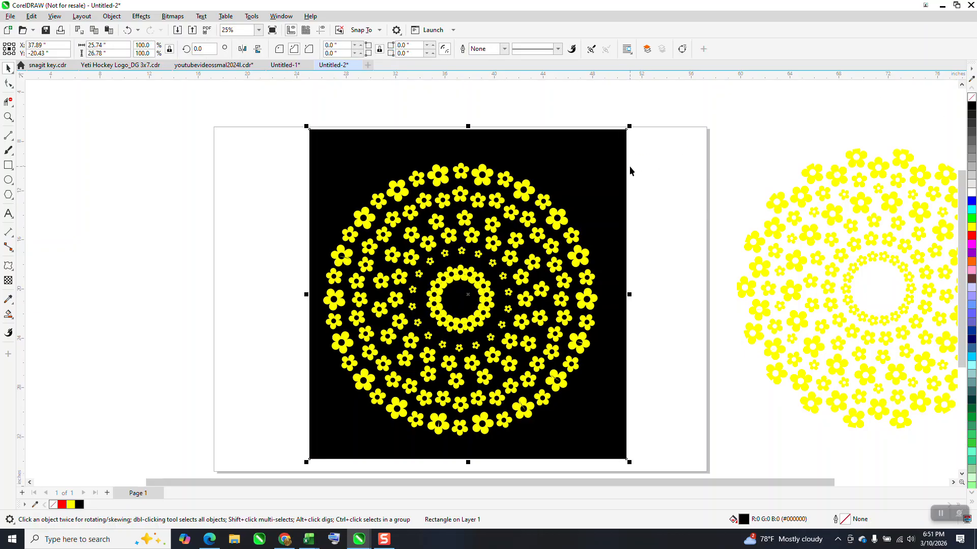